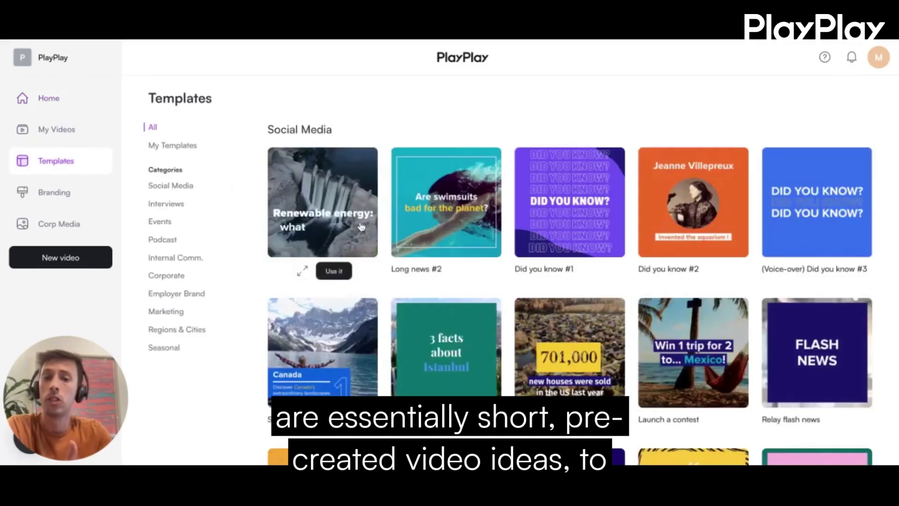
# Look through the brand assets page with logos and colours, then return to the home page.
pyautogui.scroll(-3, 435, 253)
pyautogui.scroll(-8, 456, 247)
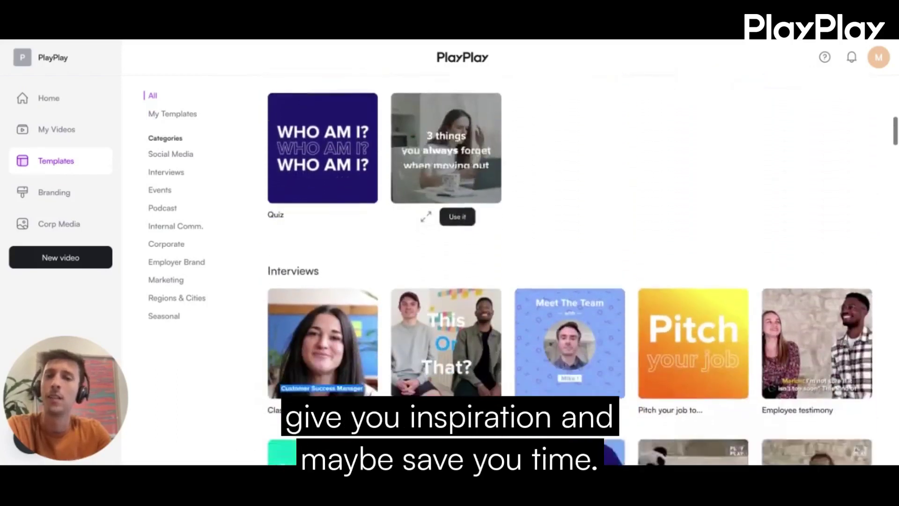
pyautogui.scroll(-9, 275, 151)
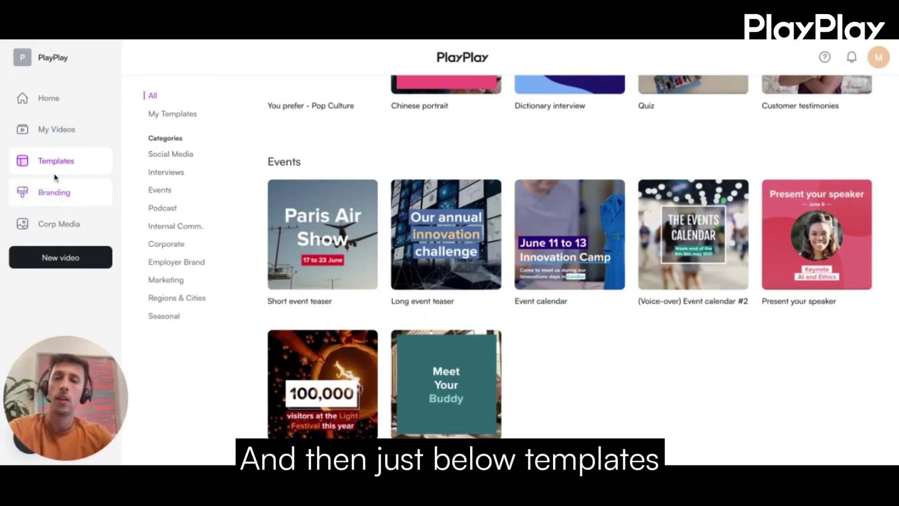
pyautogui.click(54, 197)
pyautogui.scroll(-3, 492, 199)
pyautogui.scroll(-7, 492, 202)
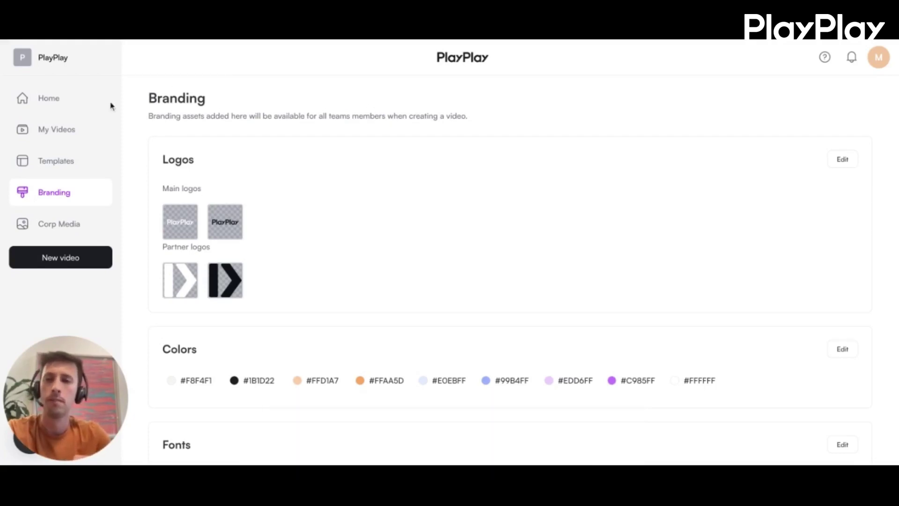
pyautogui.click(85, 111)
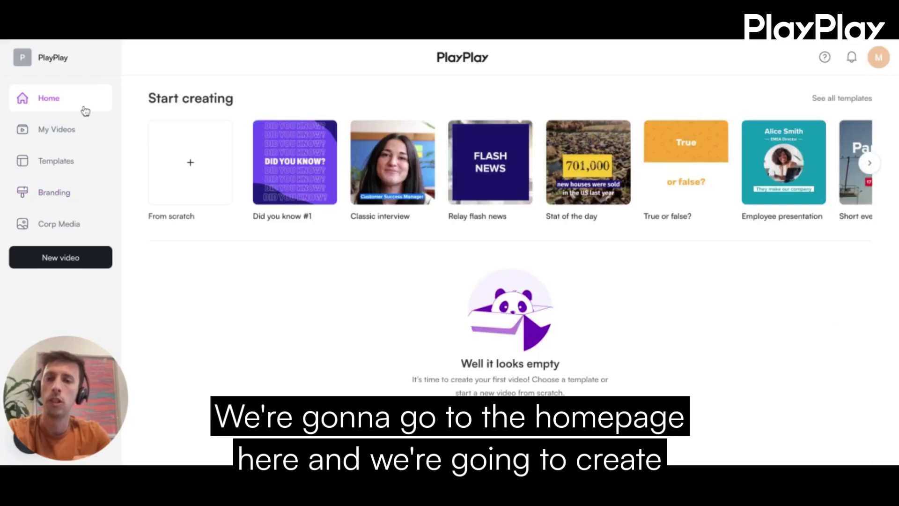
# Start a video from scratch whose first screen uses the Title 4 template.
pyautogui.click(188, 151)
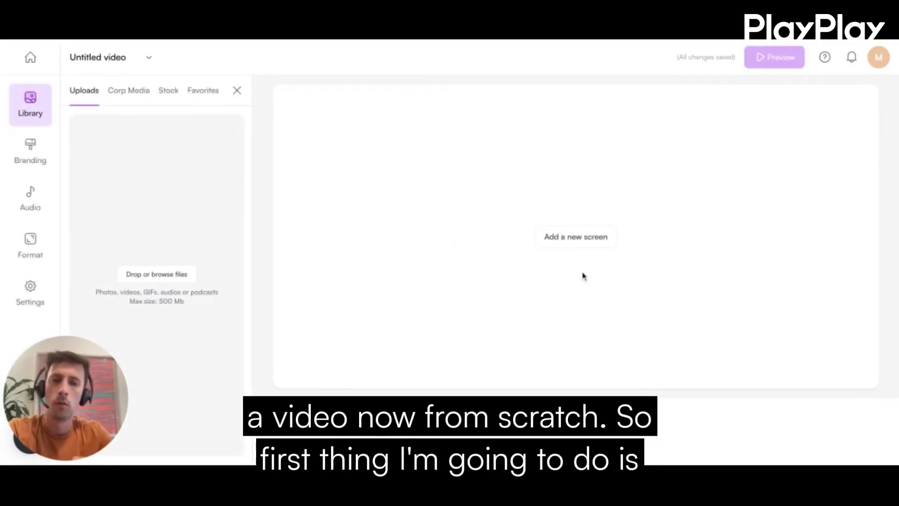
pyautogui.click(559, 243)
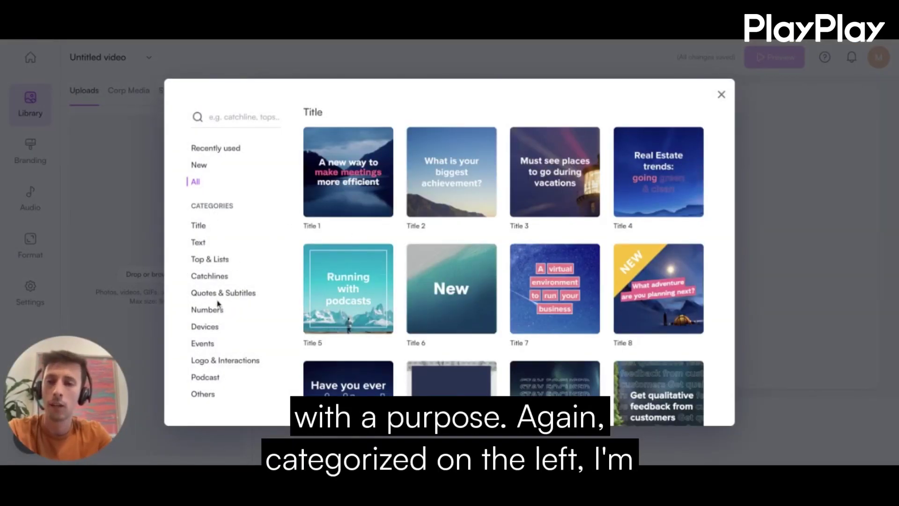
pyautogui.click(198, 242)
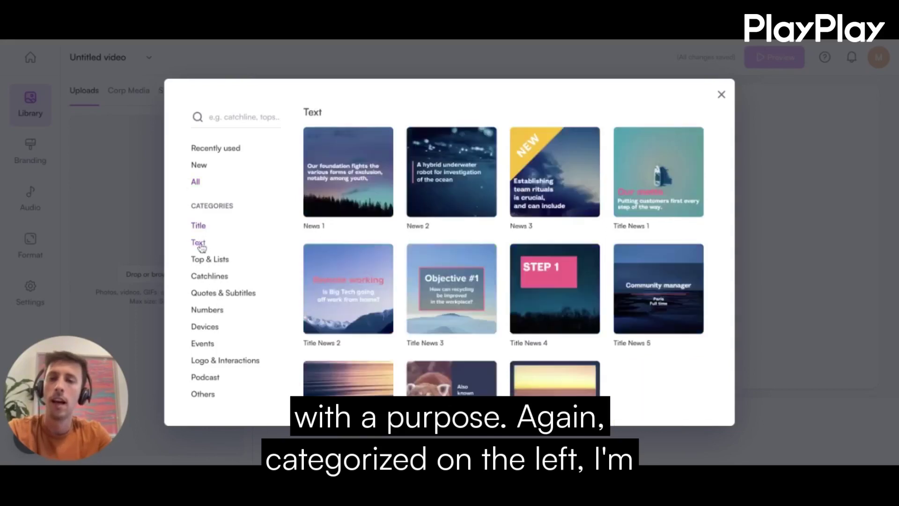
pyautogui.click(198, 226)
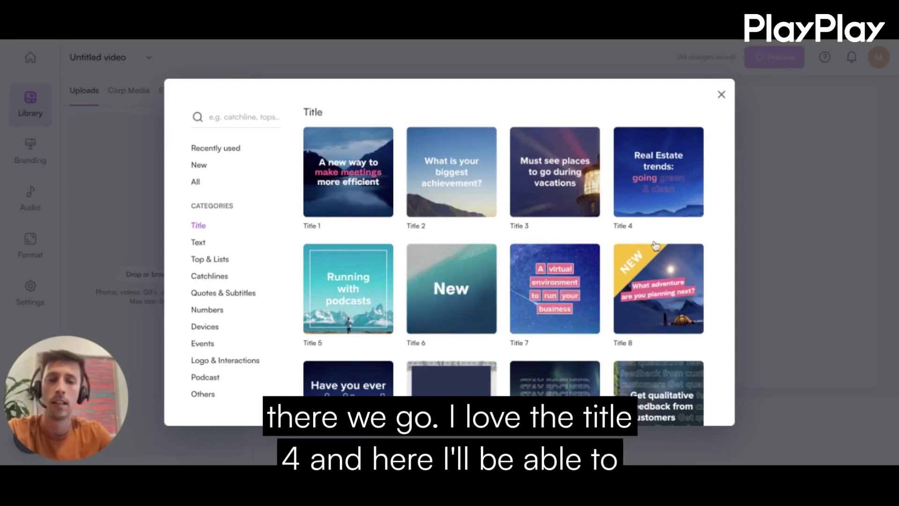
pyautogui.click(661, 197)
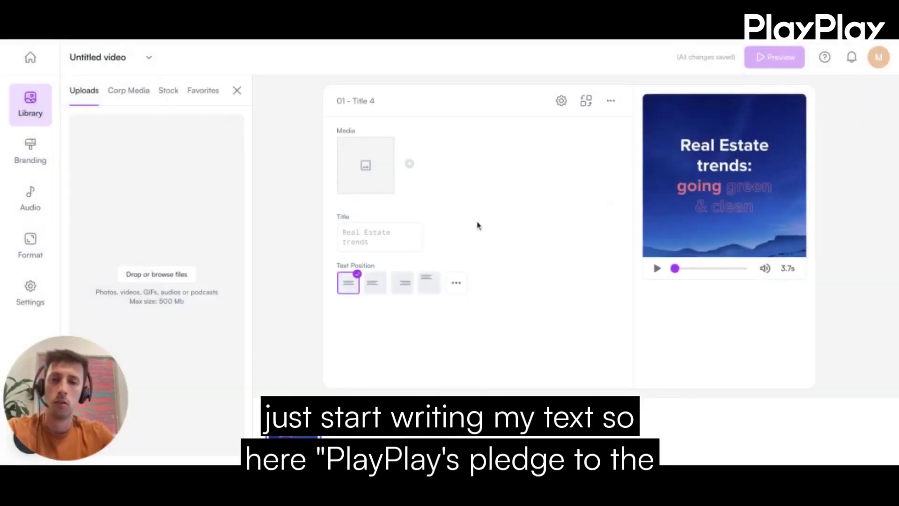
pyautogui.click(399, 240)
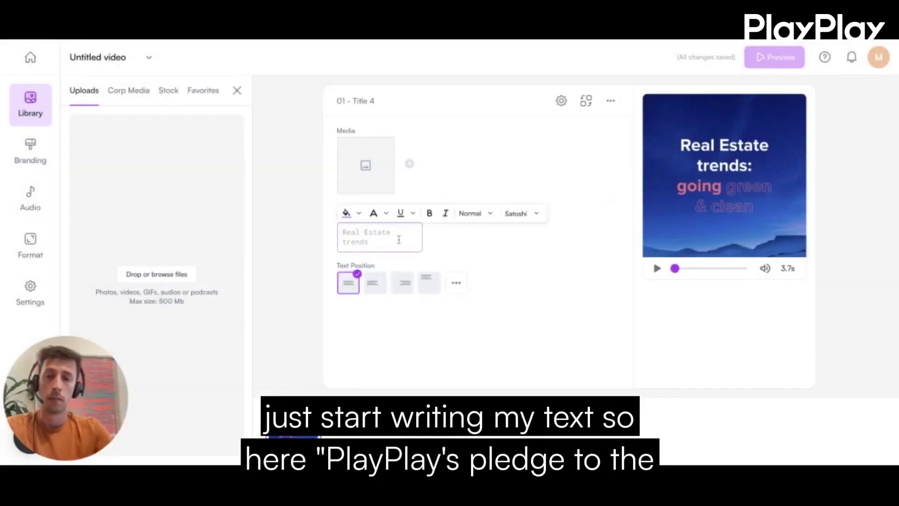
# Title the screen 'PlayPlay's Pledge to the Environment' with 'Pledge to the Environment' highlighted blue.
pyautogui.write("PlayPlay's")
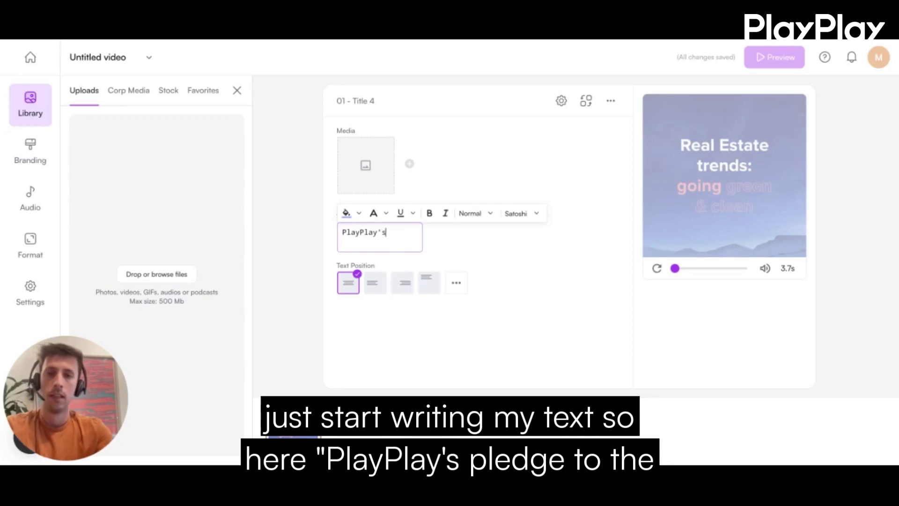
pyautogui.write(' Pledge to th')
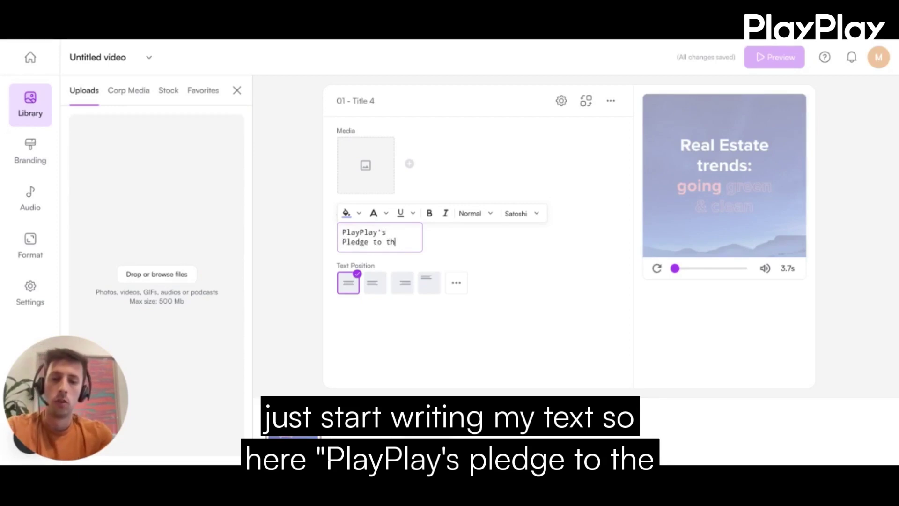
pyautogui.write('e Environment')
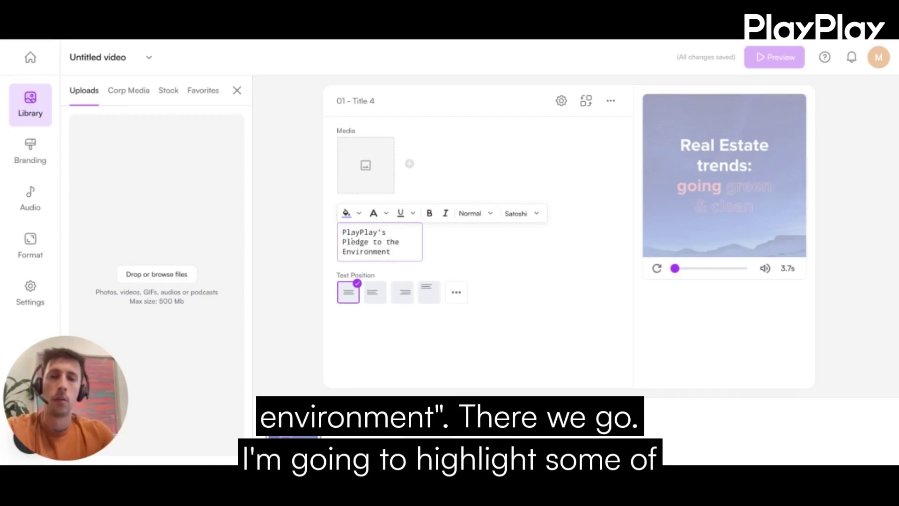
pyautogui.moveTo(342, 242); pyautogui.dragTo(411, 253)
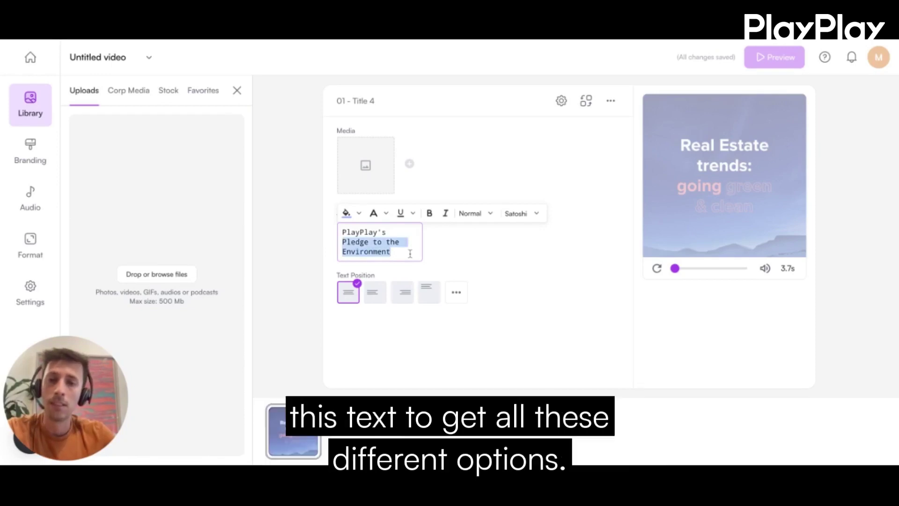
pyautogui.click(347, 214)
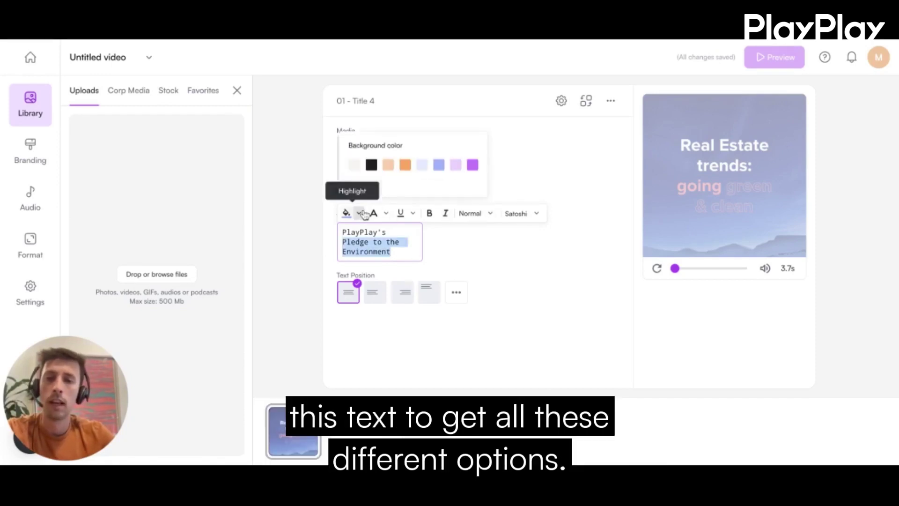
pyautogui.click(439, 165)
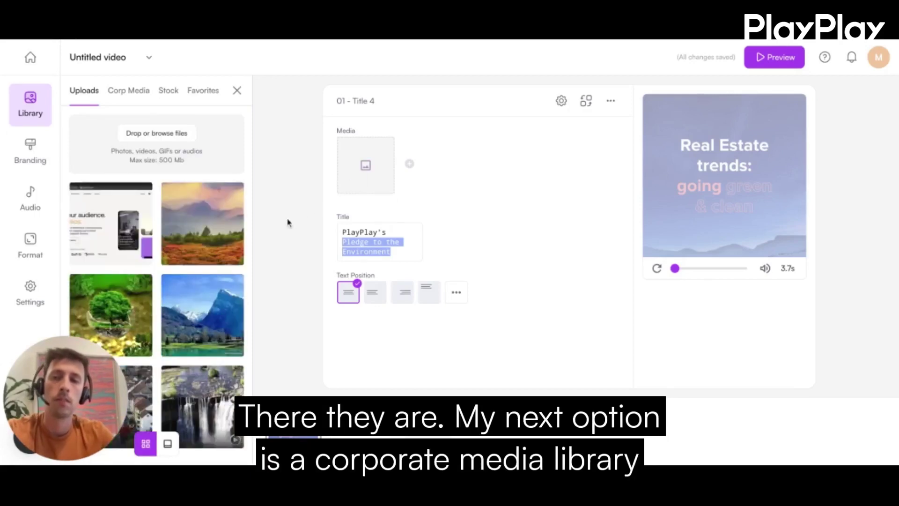
# Search the stock photo library for 'environment'.
pyautogui.click(124, 94)
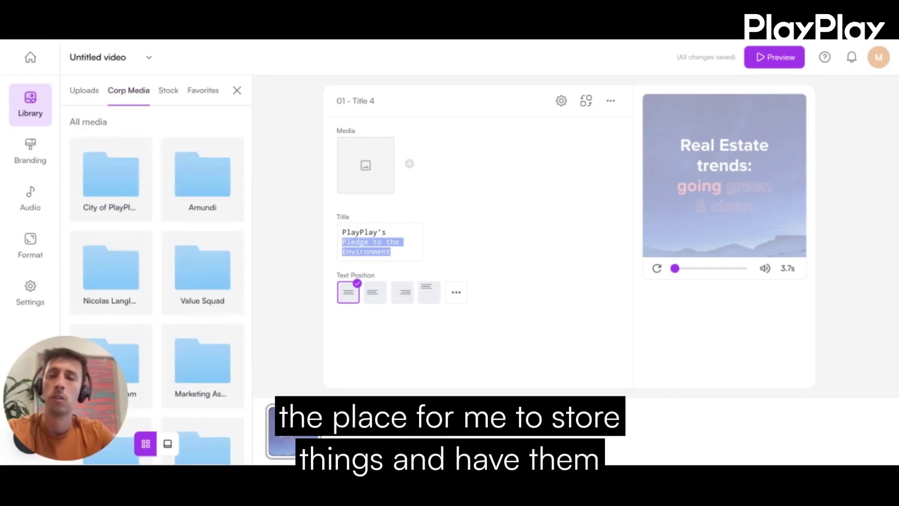
pyautogui.click(171, 96)
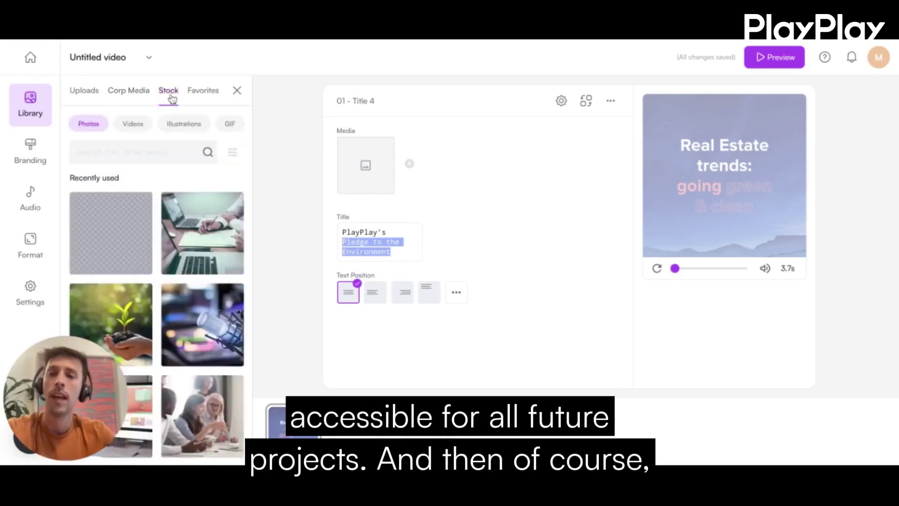
pyautogui.click(148, 149)
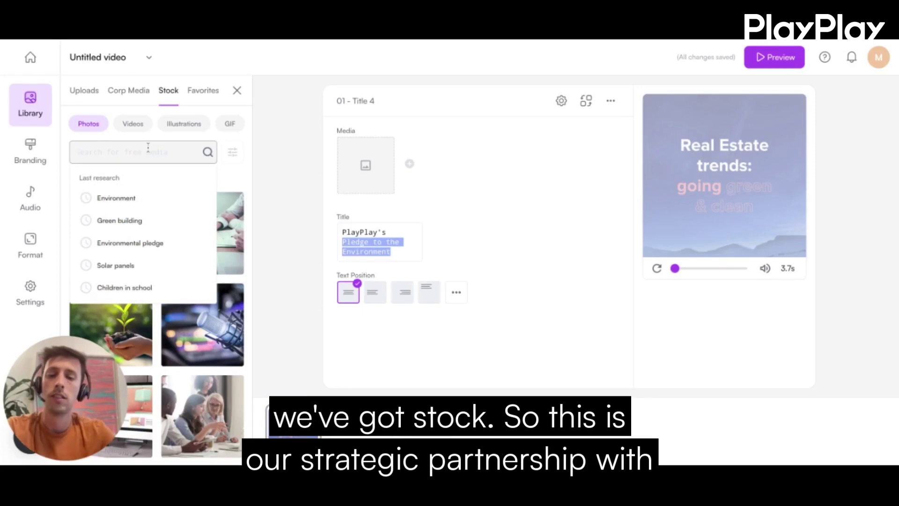
pyautogui.write('environment')
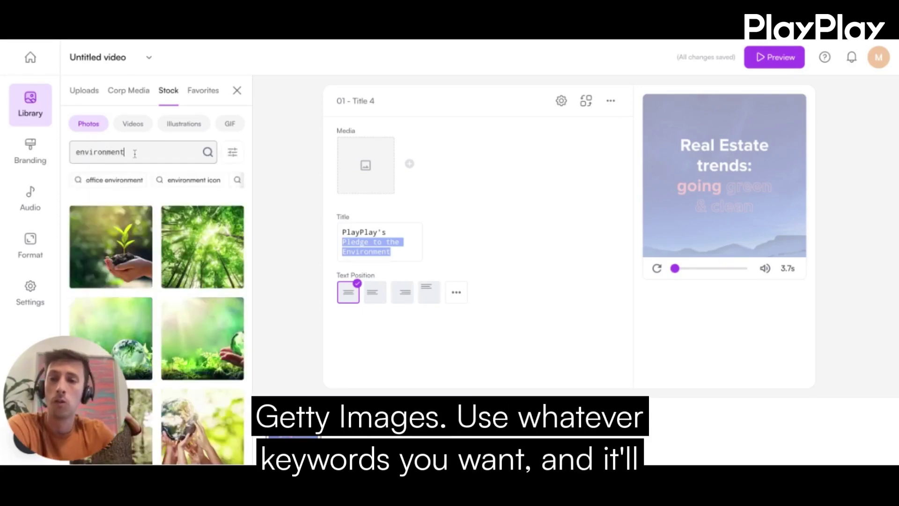
pyautogui.scroll(-10, 173, 284)
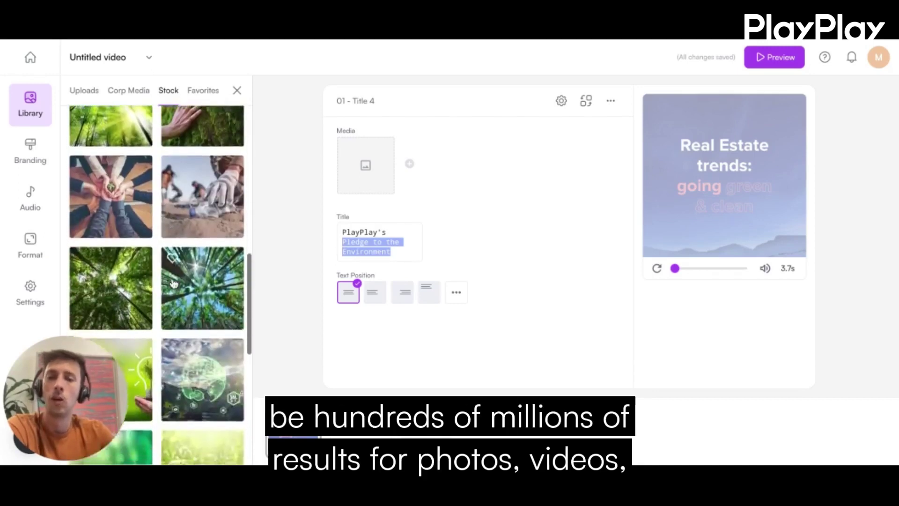
pyautogui.scroll(10, 173, 284)
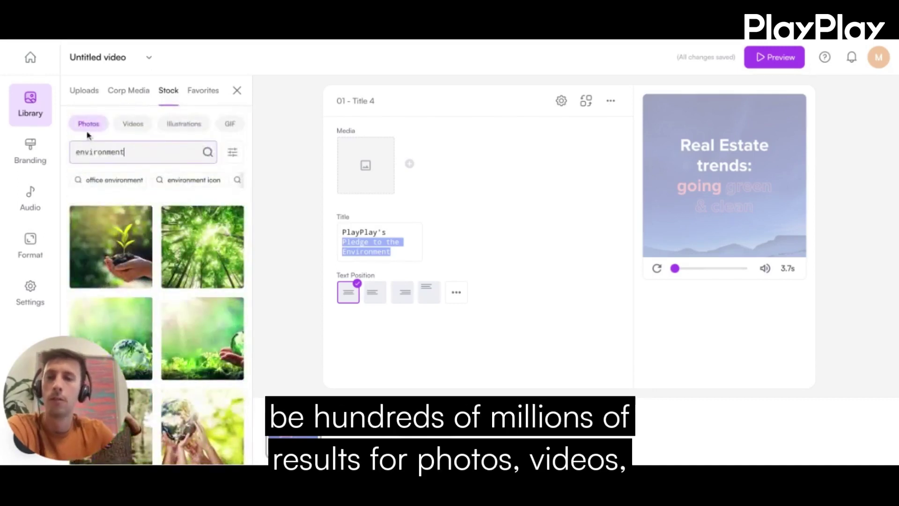
# Close the search filters and switch the environment results to stock videos.
pyautogui.click(232, 155)
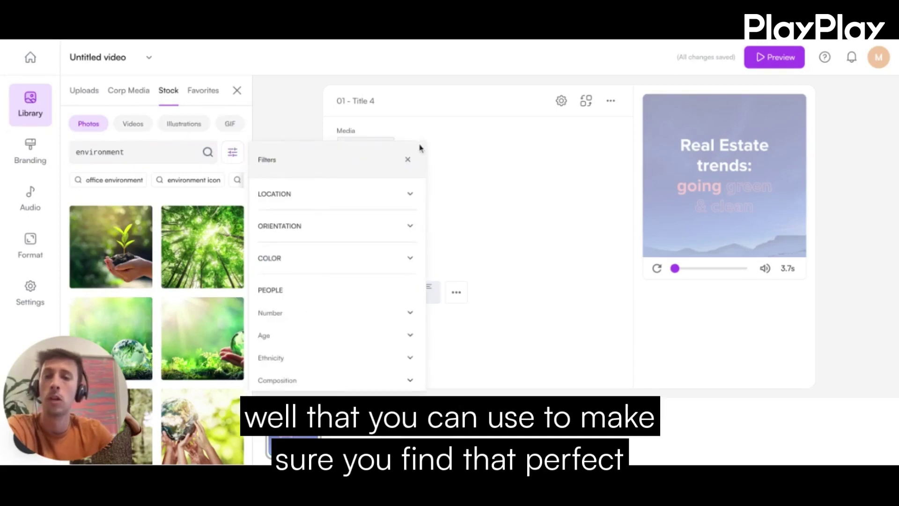
pyautogui.click(407, 161)
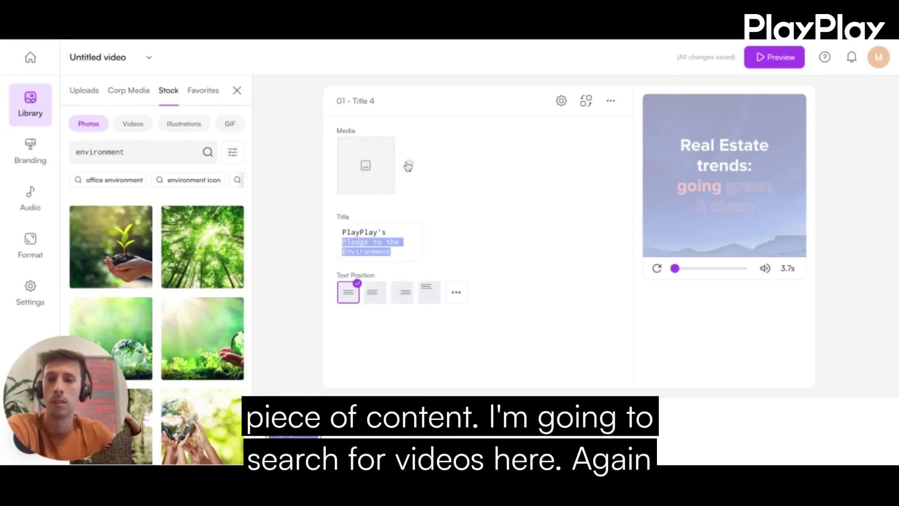
pyautogui.click(135, 127)
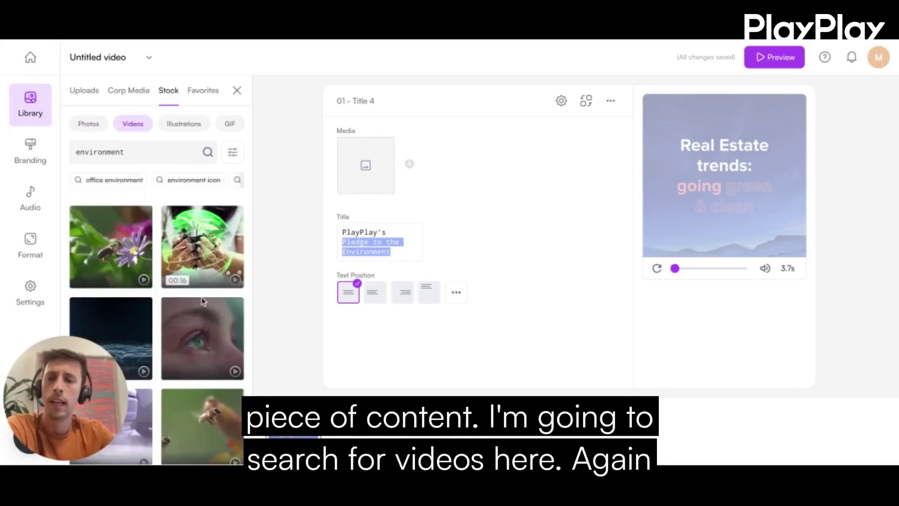
pyautogui.moveTo(202, 342)
pyautogui.scroll(-1, 202, 342)
pyautogui.scroll(-1, 202, 343)
# Add the bee clip, trimmed to about 5 s and cropped right, with title in position two.
pyautogui.moveTo(204, 393); pyautogui.dragTo(207, 397)
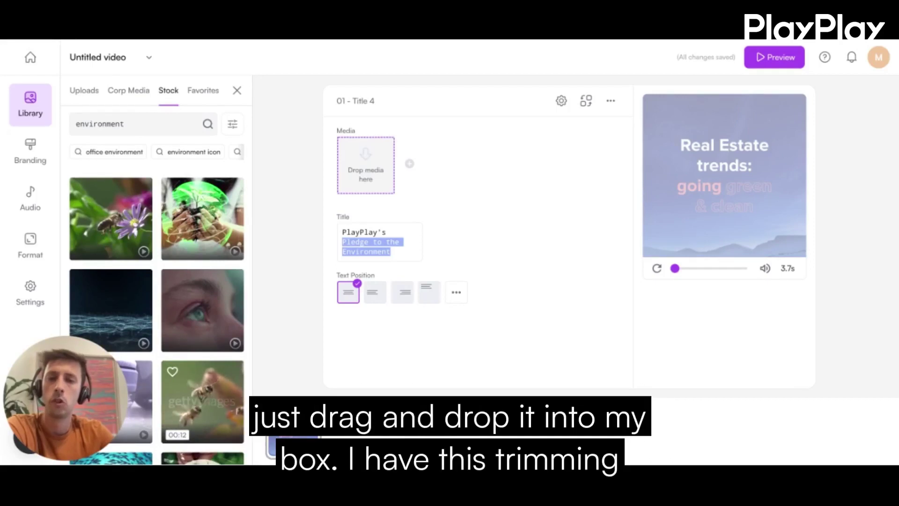
pyautogui.click(207, 397)
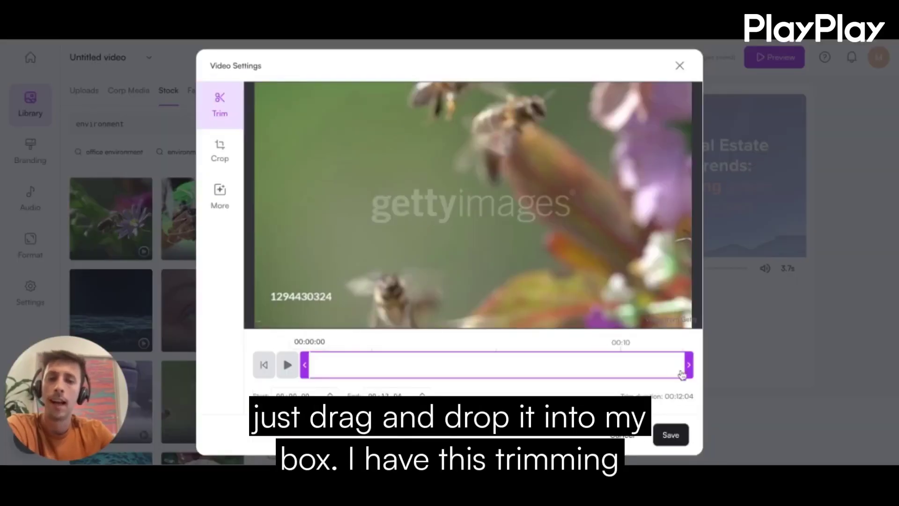
pyautogui.moveTo(688, 365); pyautogui.dragTo(477, 365)
pyautogui.click(242, 157)
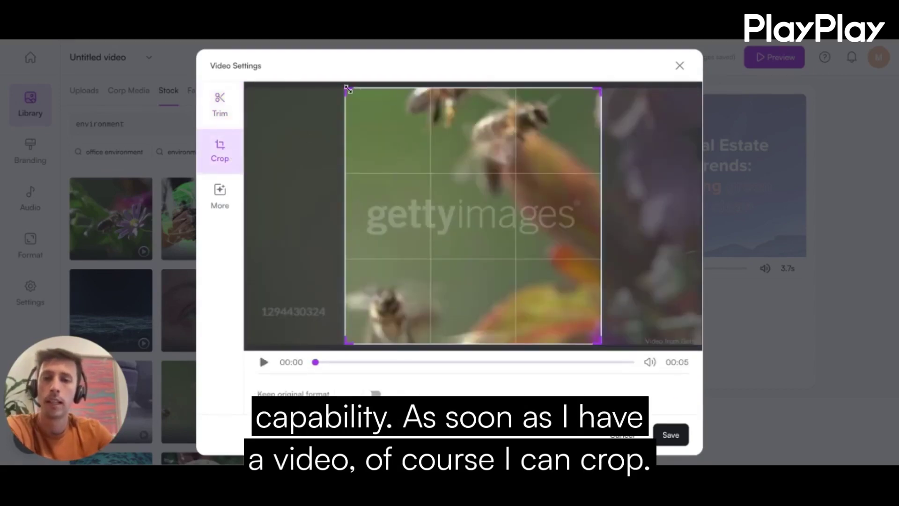
pyautogui.moveTo(392, 152); pyautogui.dragTo(497, 151)
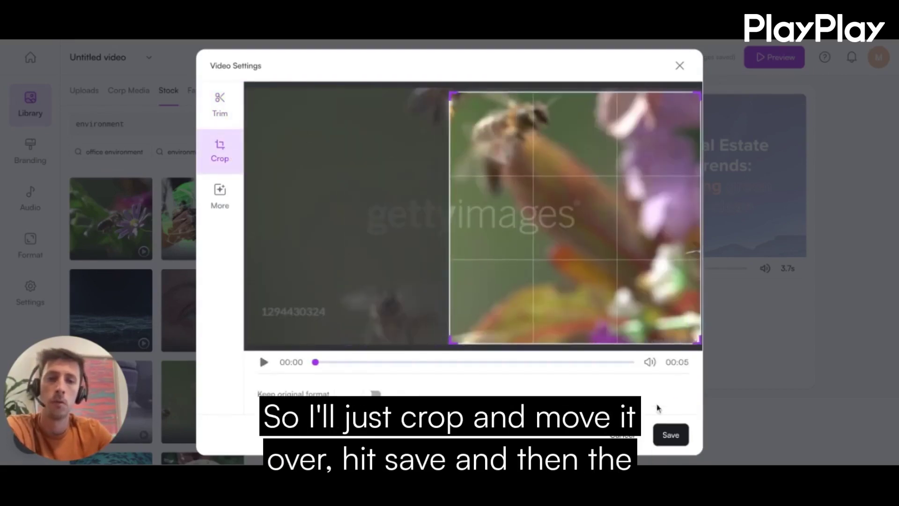
pyautogui.click(670, 435)
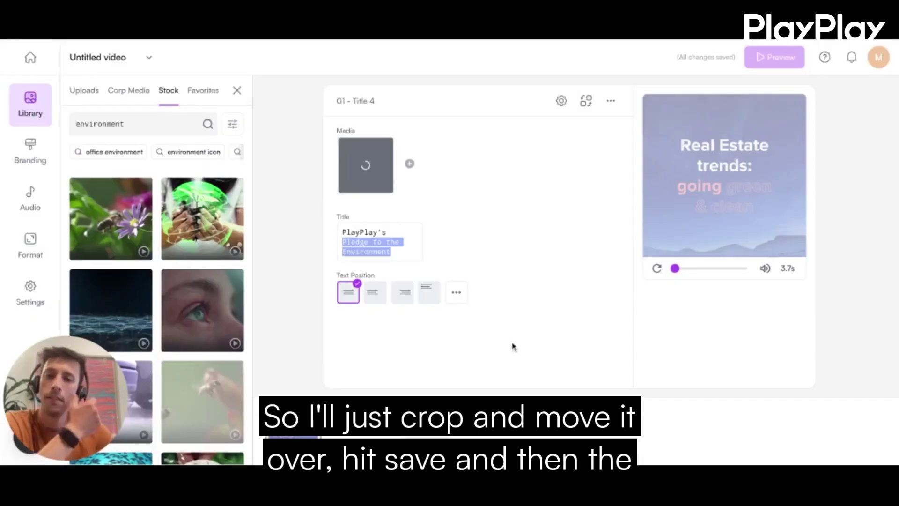
pyautogui.click(375, 292)
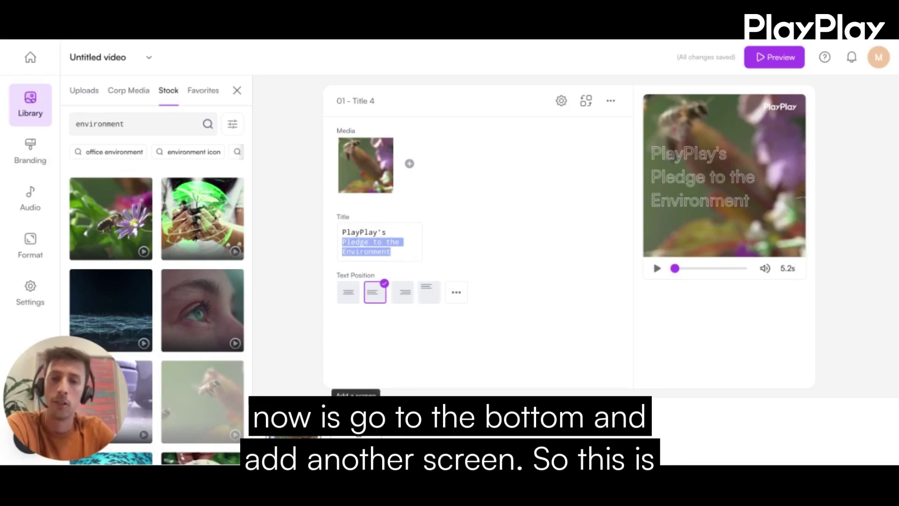
# Add screen 02 from the Catchlines category's Catch Line 6 template.
pyautogui.click(356, 411)
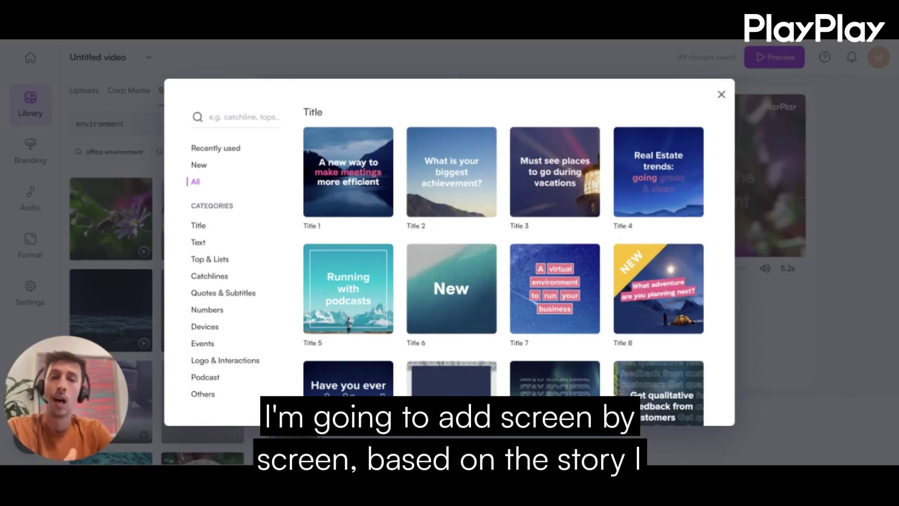
pyautogui.click(202, 243)
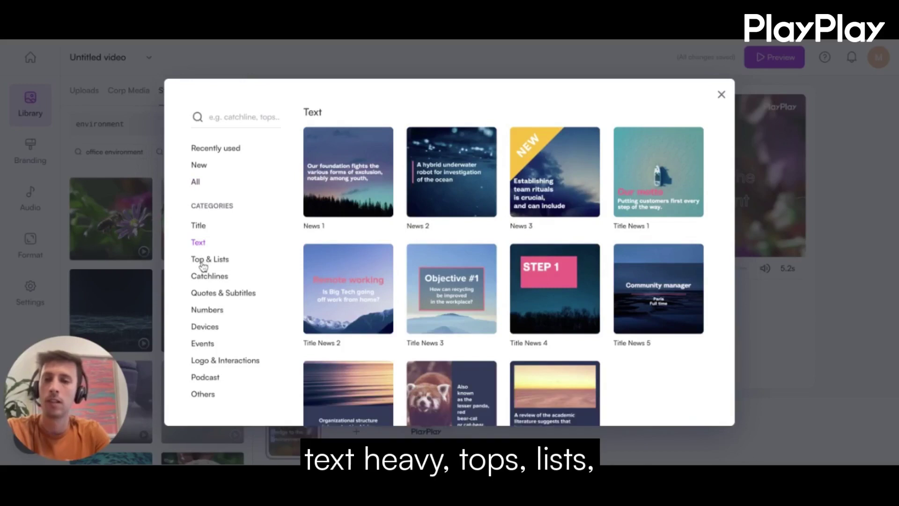
pyautogui.click(202, 261)
pyautogui.click(209, 295)
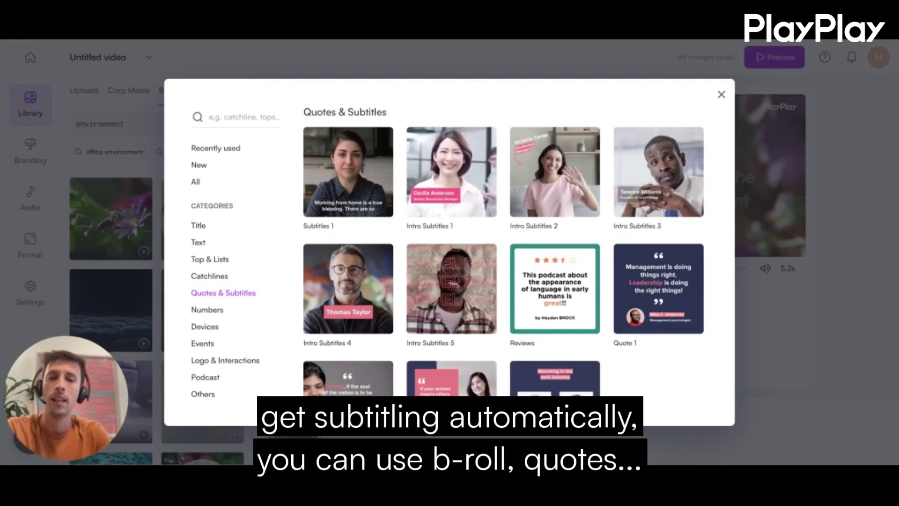
pyautogui.scroll(-2, 464, 223)
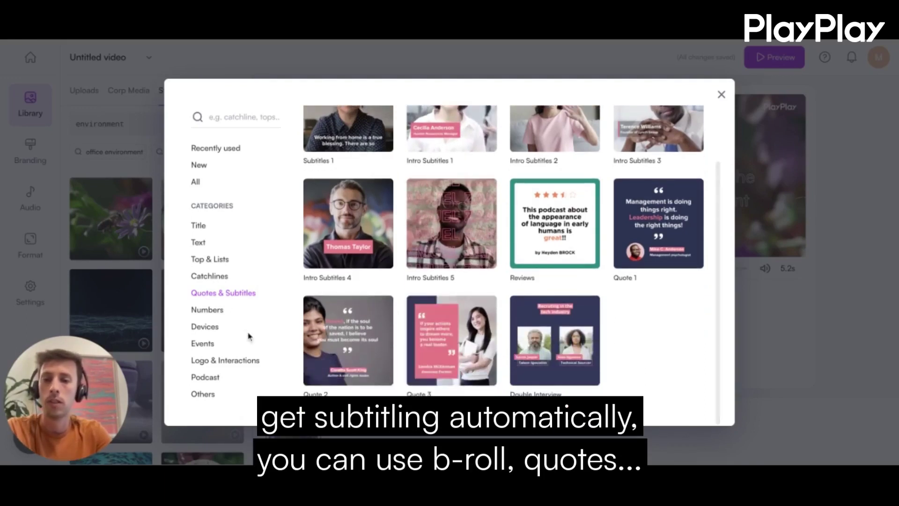
pyautogui.click(229, 350)
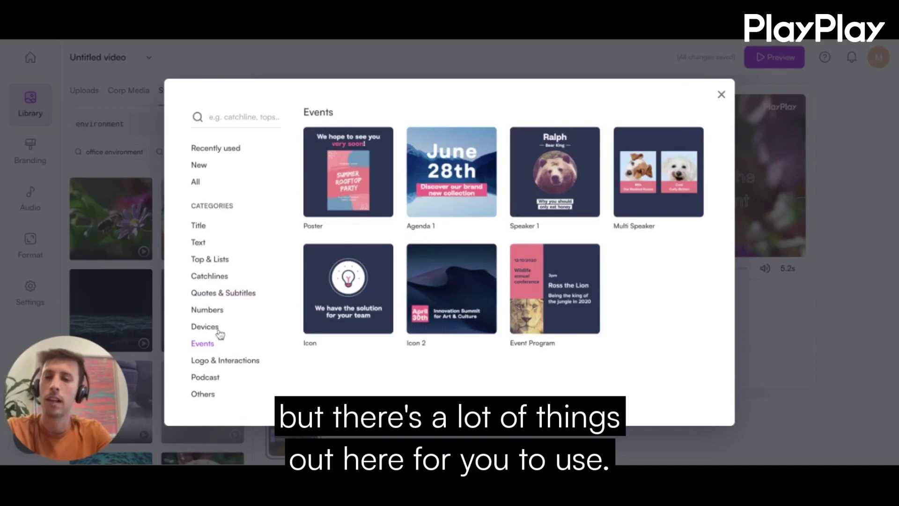
pyautogui.click(226, 280)
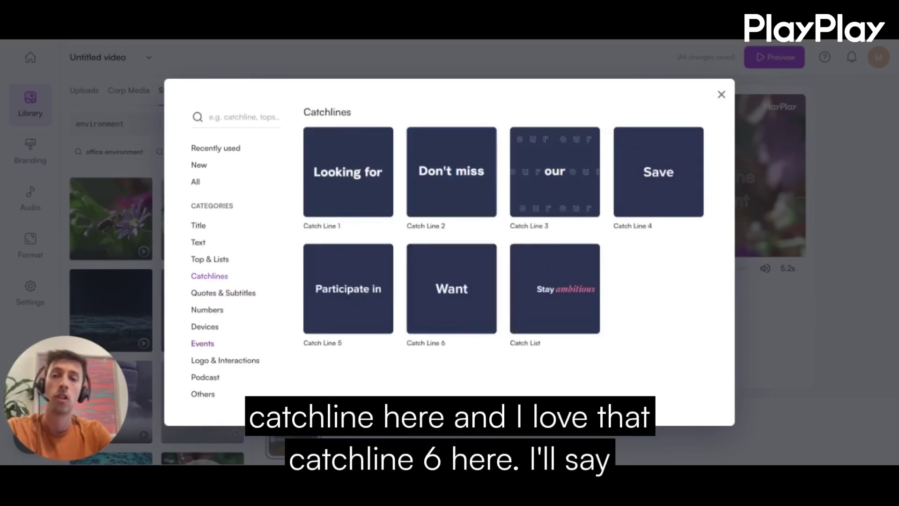
pyautogui.click(460, 300)
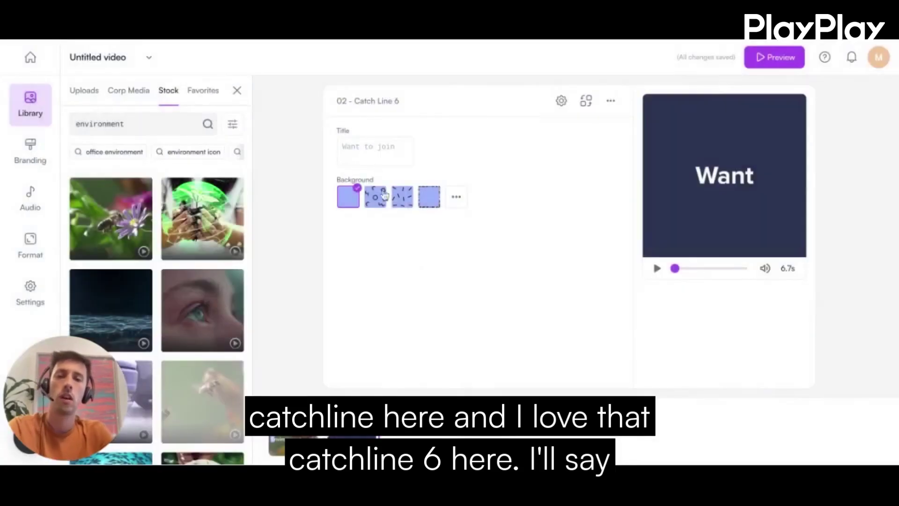
# Set the catchline title to 'This year we're committing to a'.
pyautogui.click(370, 153)
pyautogui.write("This year we're commit")
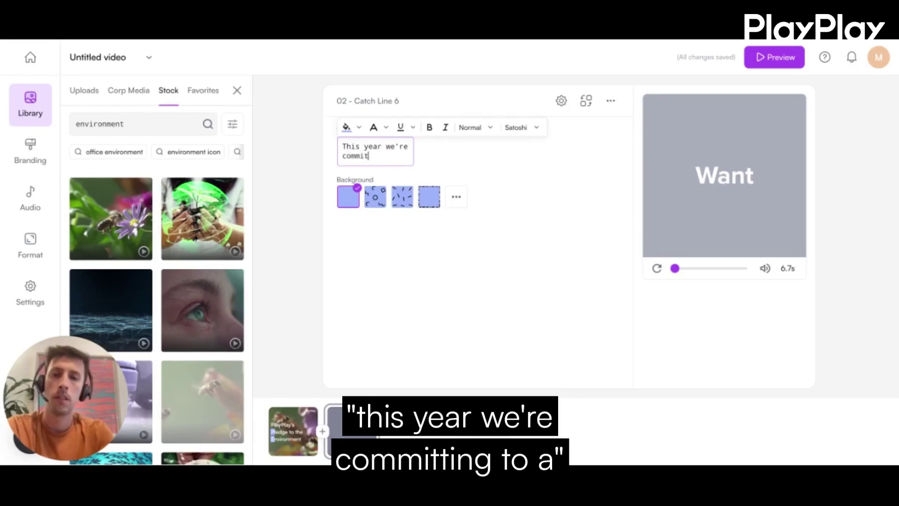
pyautogui.write('ting to a')
pyautogui.click(546, 207)
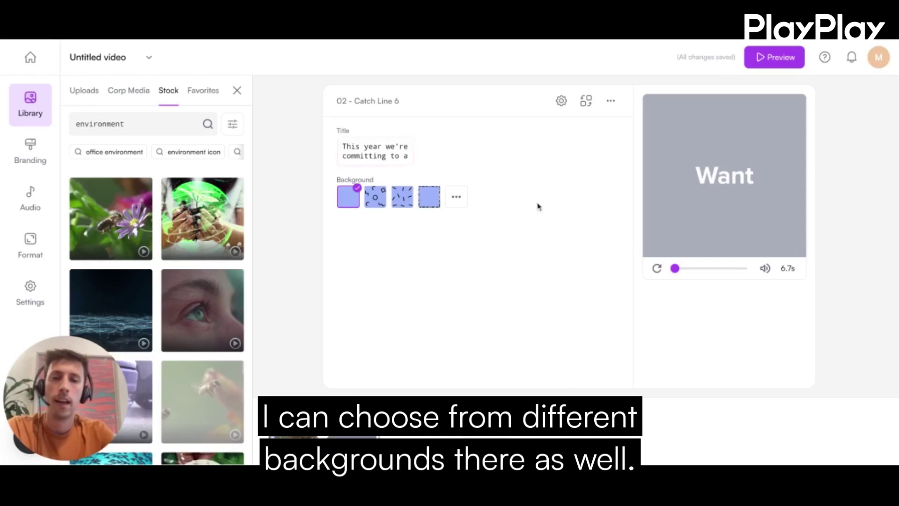
# Give the catchline screen a blue organic-wave background and replay its preview.
pyautogui.doubleClick(338, 179)
pyautogui.click(447, 202)
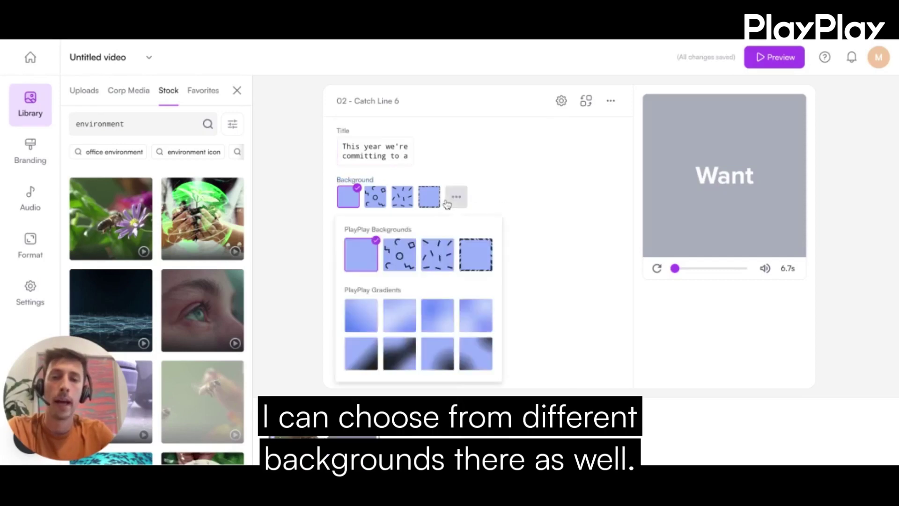
pyautogui.scroll(-3, 422, 288)
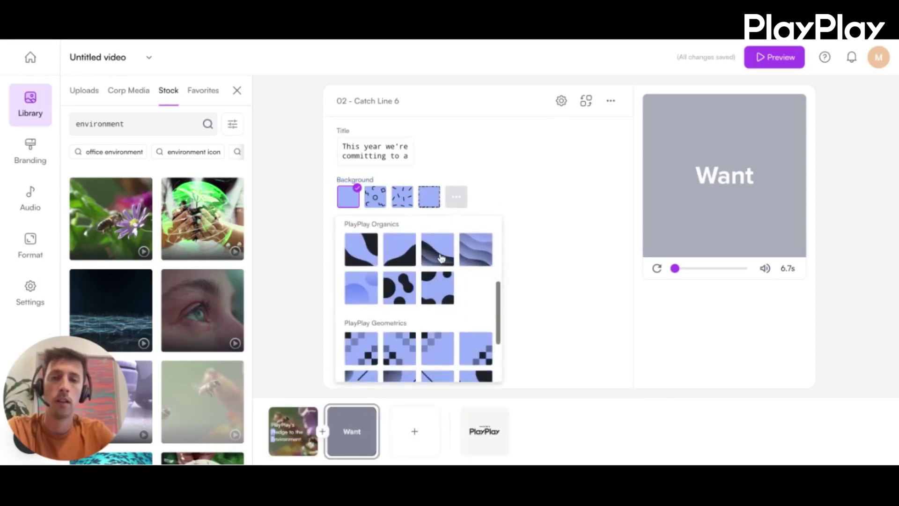
pyautogui.click(440, 260)
pyautogui.click(656, 269)
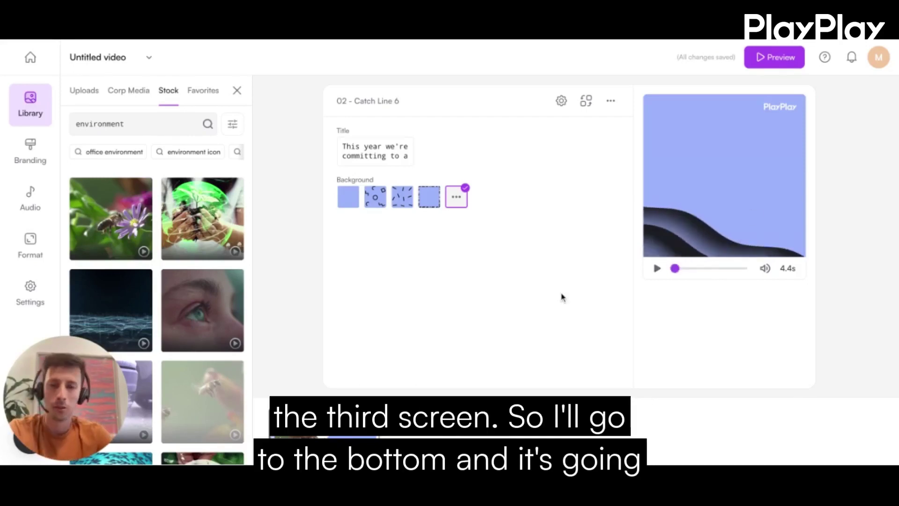
# Add a third screen from the Numbers category's Statistics 3 template.
pyautogui.click(415, 392)
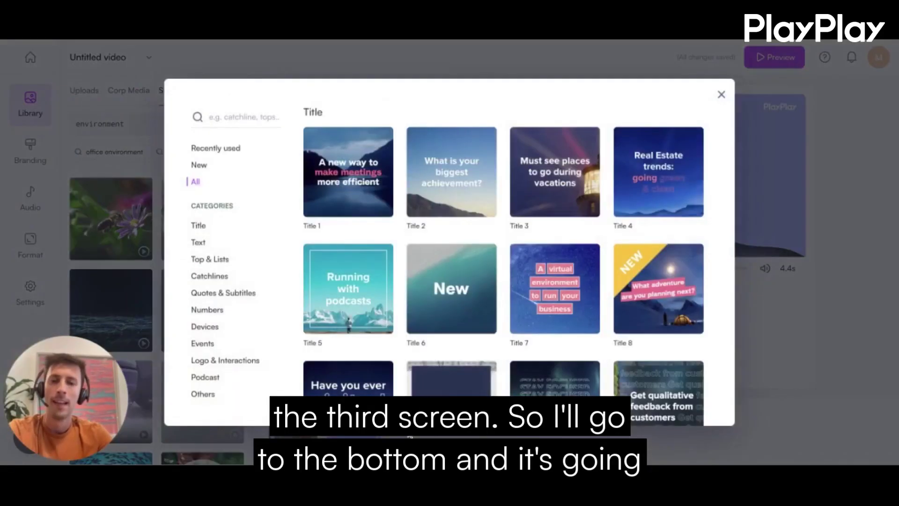
pyautogui.click(214, 314)
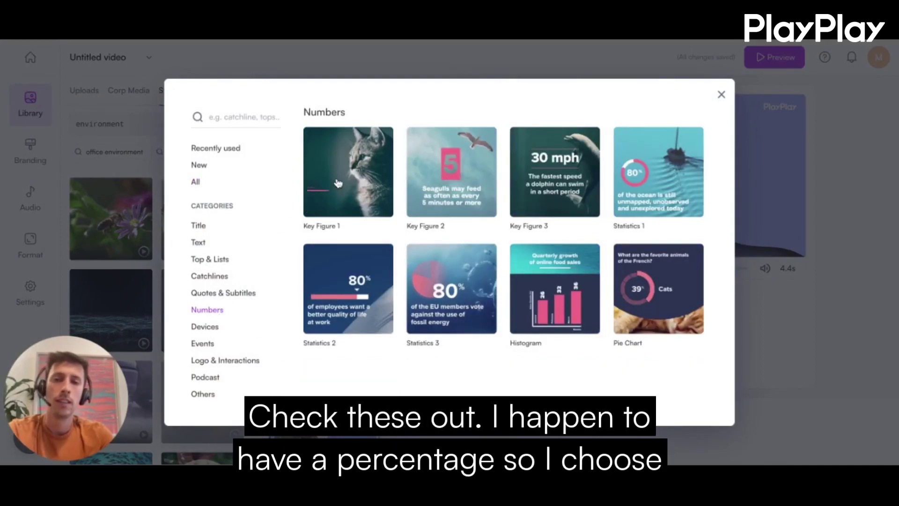
pyautogui.click(473, 293)
# Set the statistic to 62% with the highlighted caption 'reduction in CO2 emissions'.
pyautogui.click(351, 231)
pyautogui.write('62')
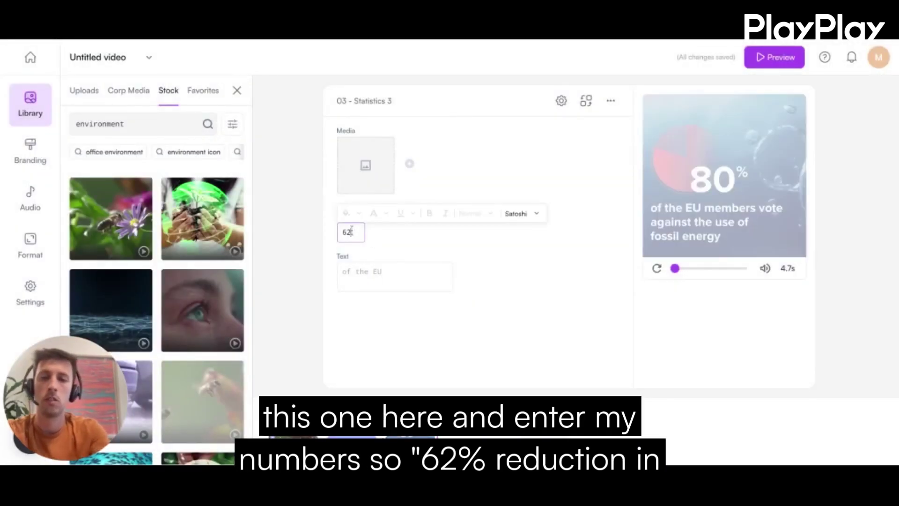
pyautogui.click(342, 272)
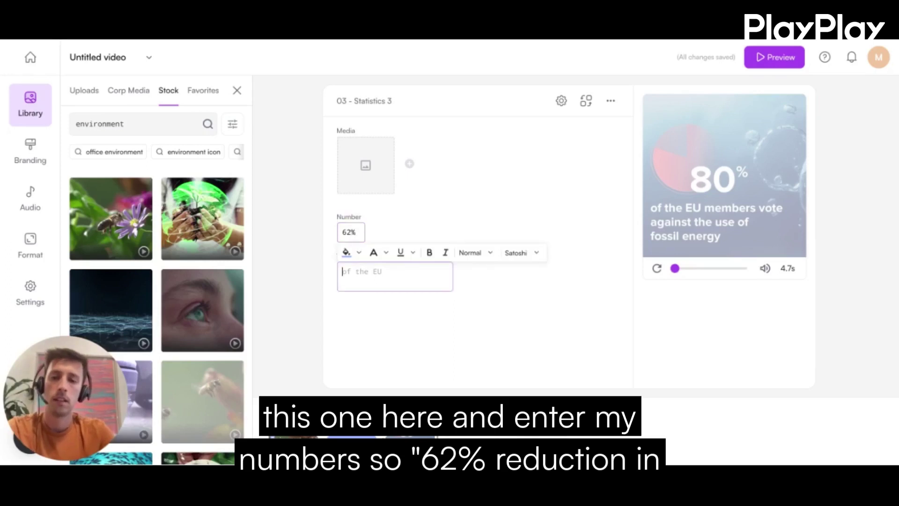
pyautogui.write('reduction in C')
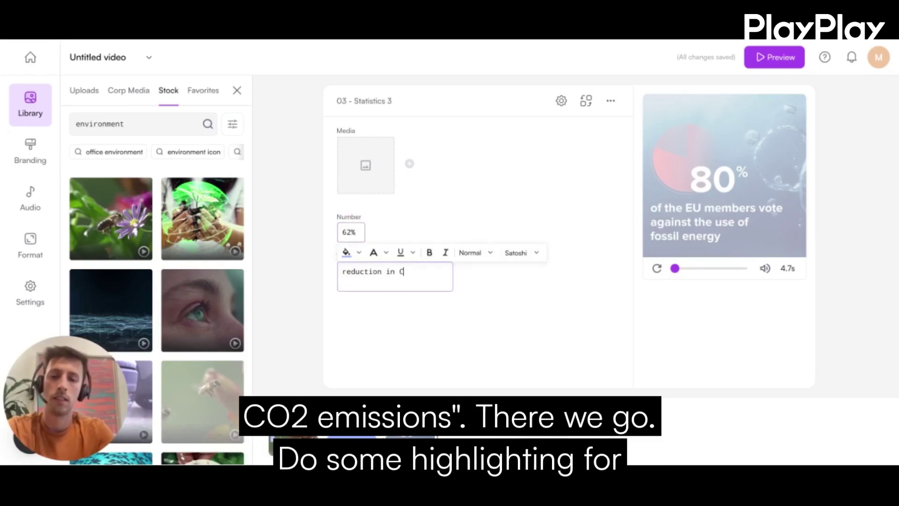
pyautogui.write('O2 emissions')
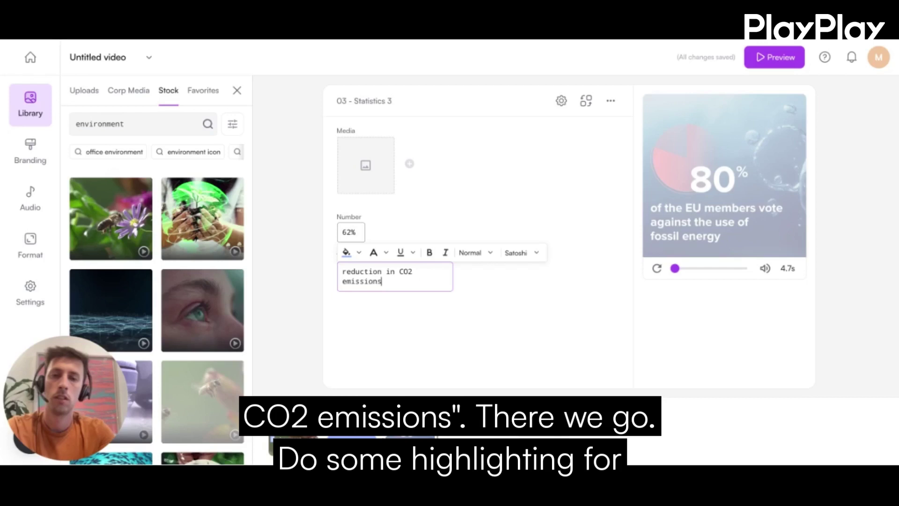
pyautogui.tripleClick(387, 281)
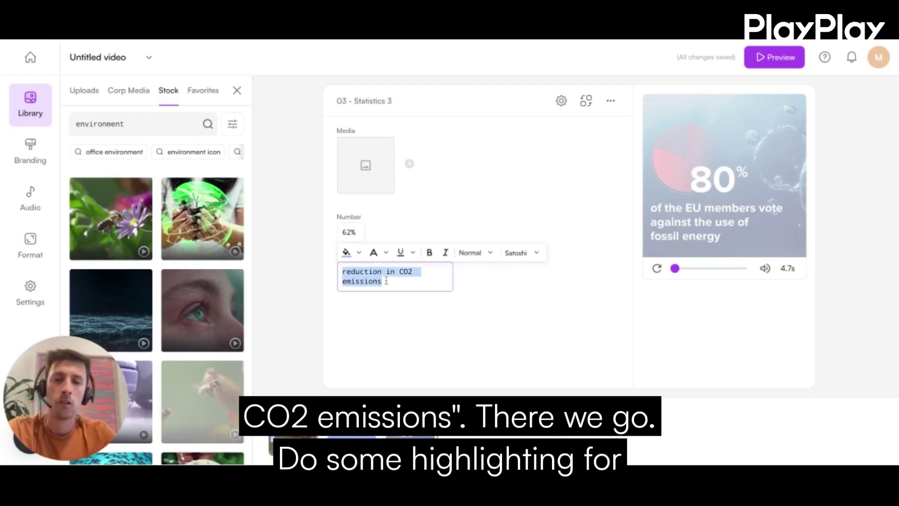
pyautogui.click(347, 252)
pyautogui.click(485, 172)
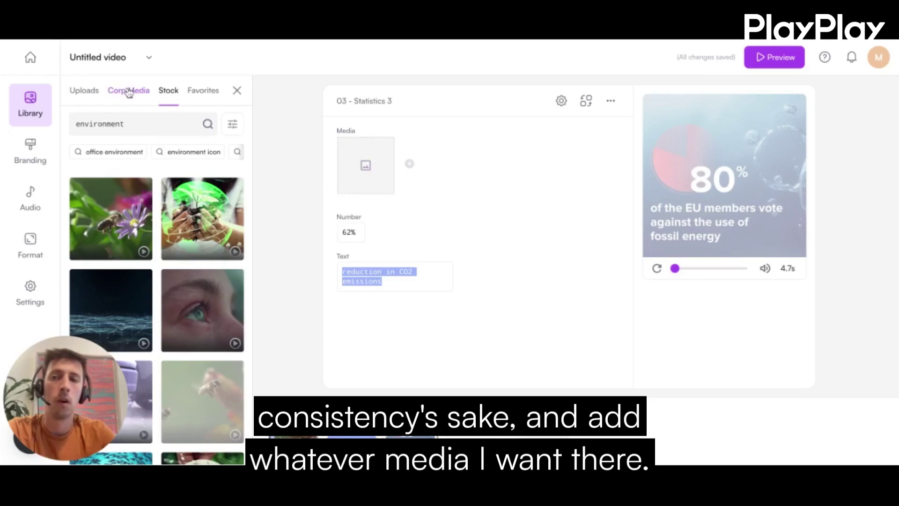
# Drop the forest canopy stock photo into the 62% screen's media and save it.
pyautogui.click(85, 91)
pyautogui.click(167, 93)
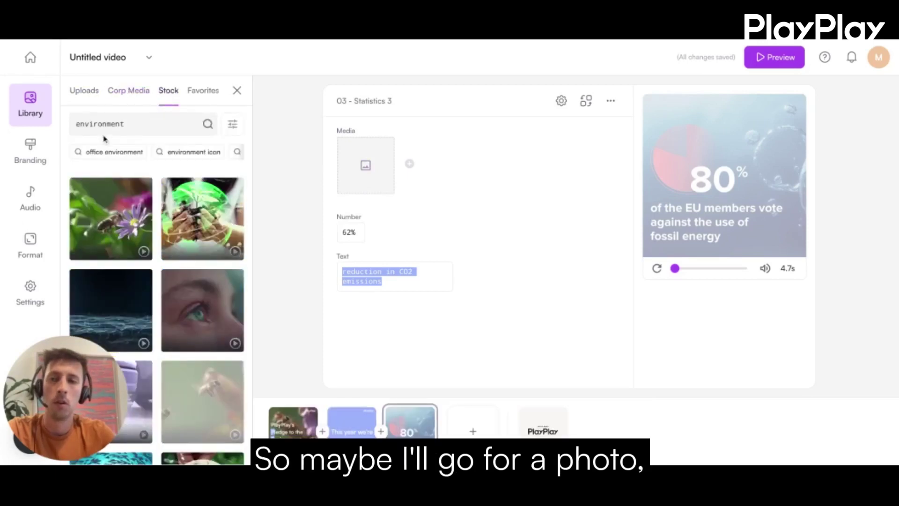
pyautogui.click(89, 123)
pyautogui.moveTo(211, 273); pyautogui.dragTo(352, 164)
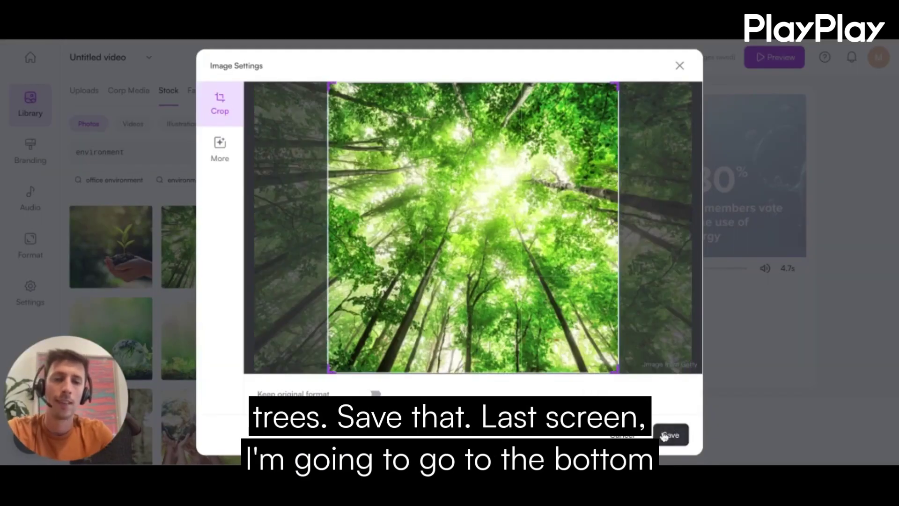
pyautogui.click(665, 435)
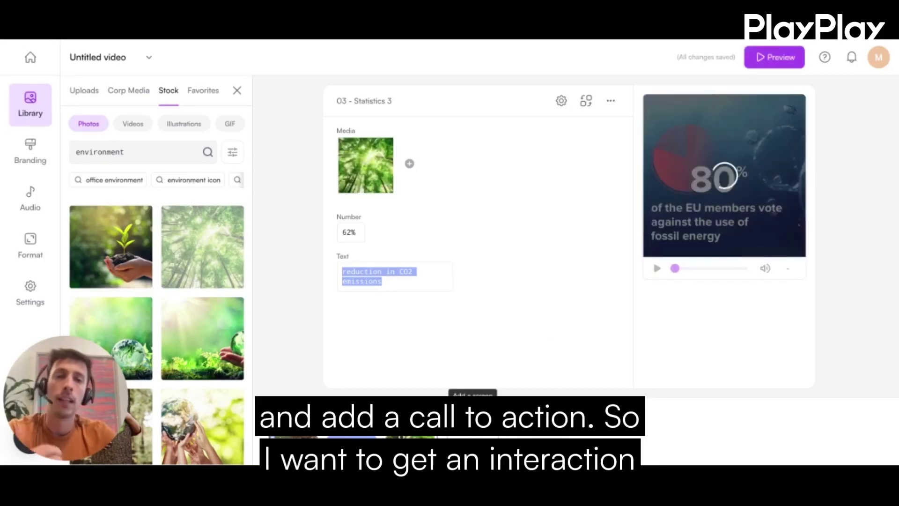
# Add a fourth screen from the Devices category's Laptop Preview template.
pyautogui.click(473, 410)
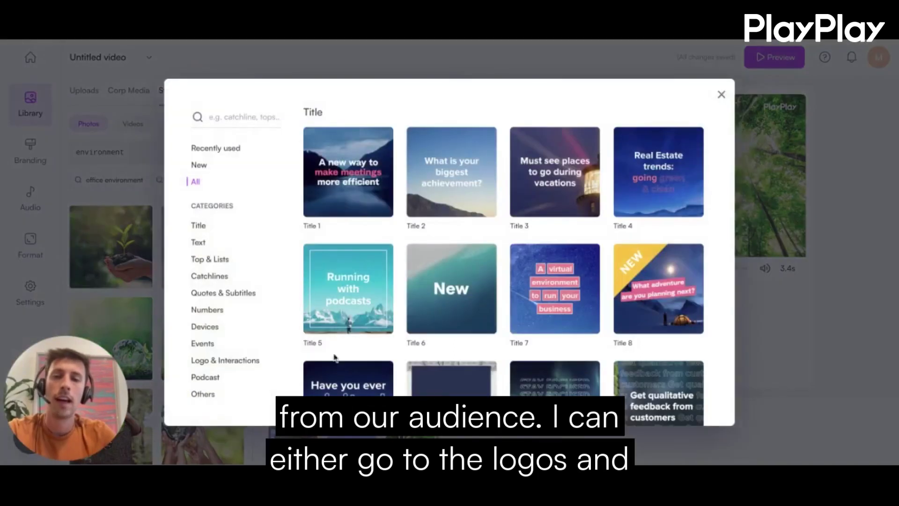
pyautogui.click(256, 361)
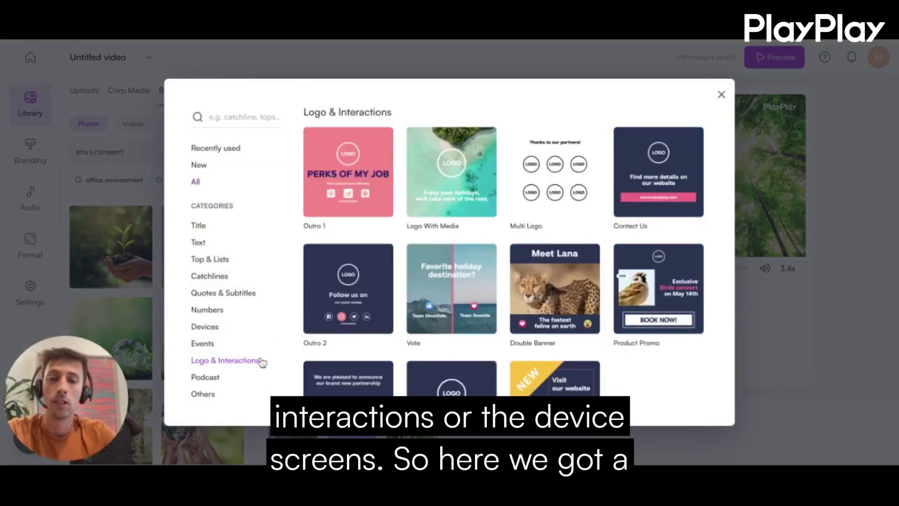
pyautogui.click(239, 329)
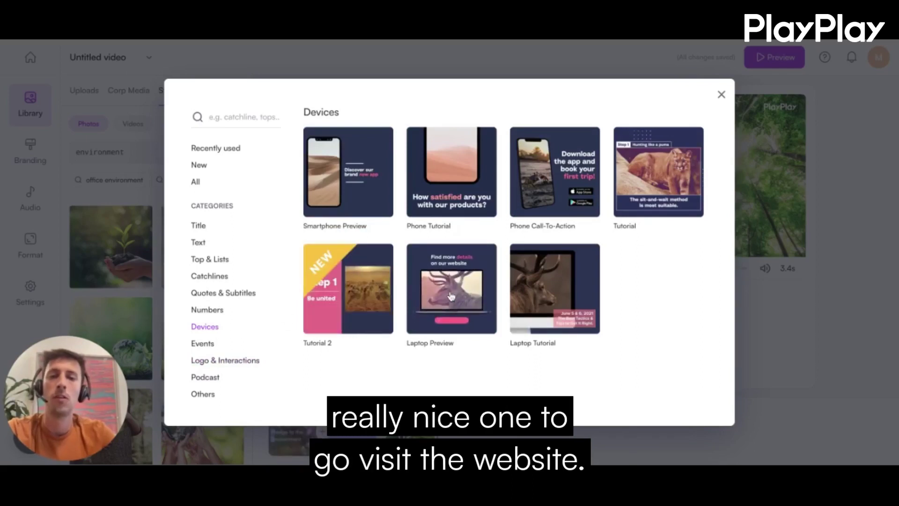
pyautogui.click(442, 318)
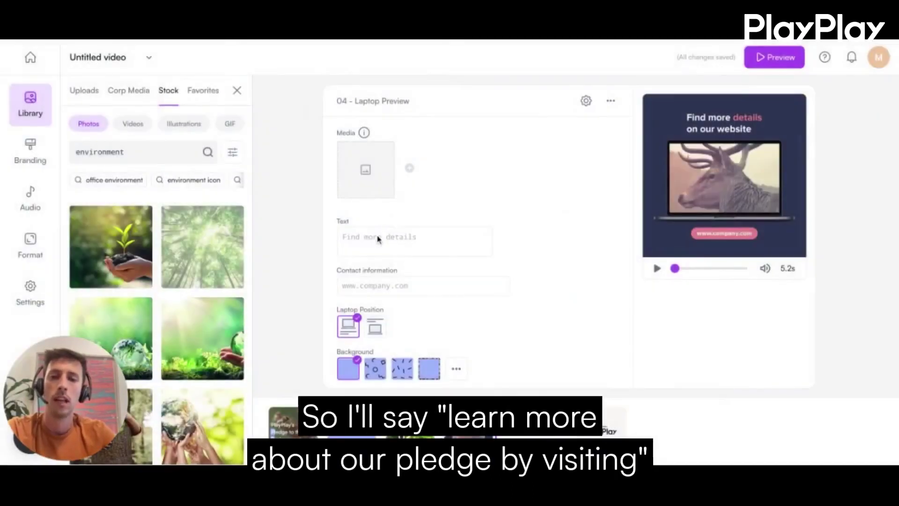
pyautogui.click(379, 239)
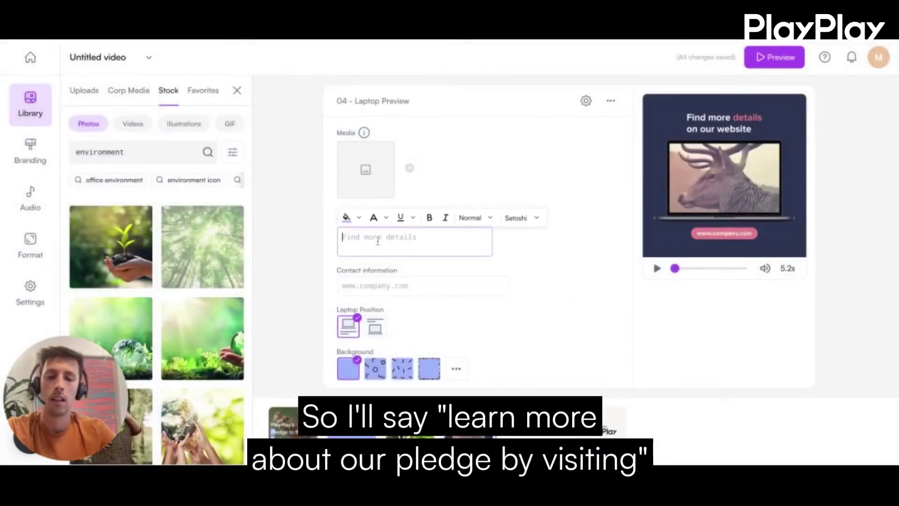
pyautogui.write('Learn more about our')
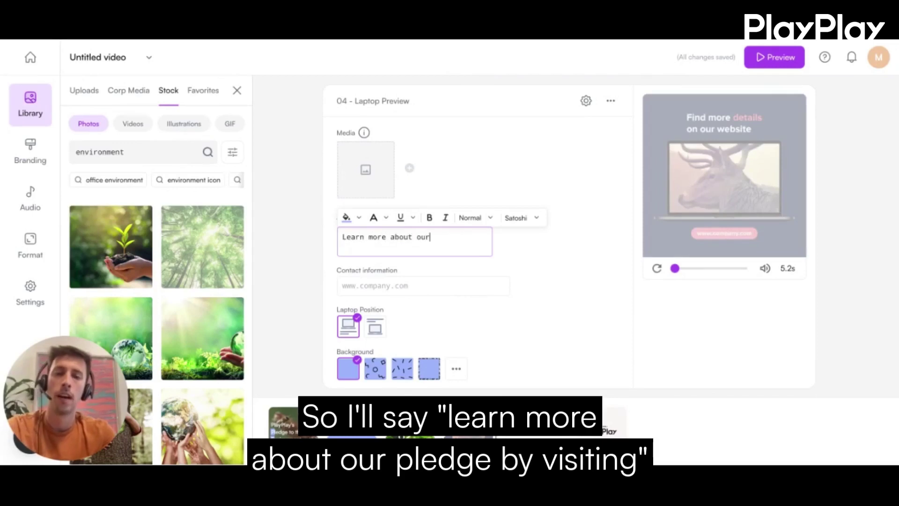
pyautogui.write(' pledge by visiting:')
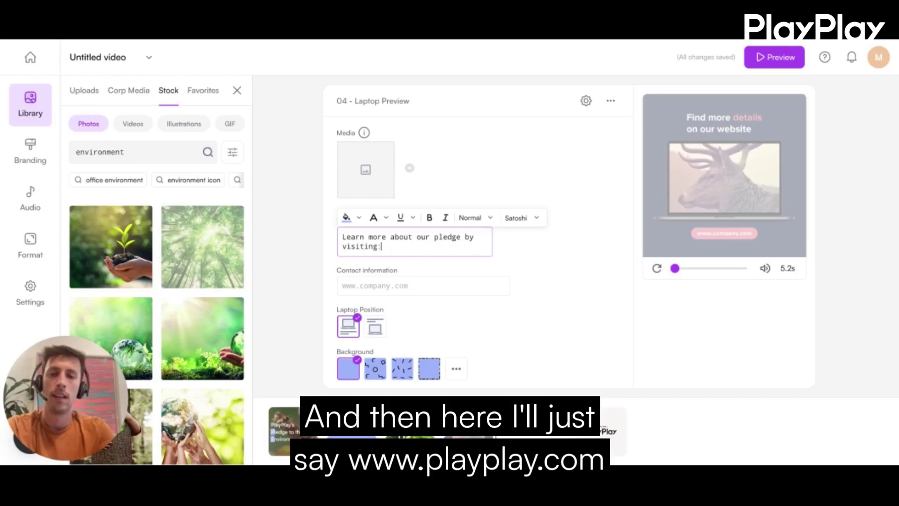
pyautogui.click(421, 285)
pyautogui.write('www.playplay.com')
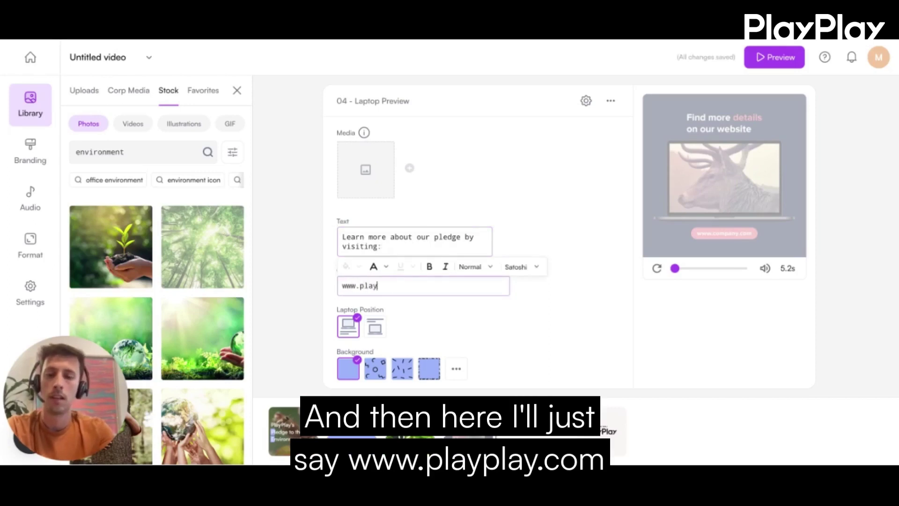
pyautogui.click(512, 110)
# Put the uploaded website screenshot on the laptop, save it, and play the preview.
pyautogui.click(84, 93)
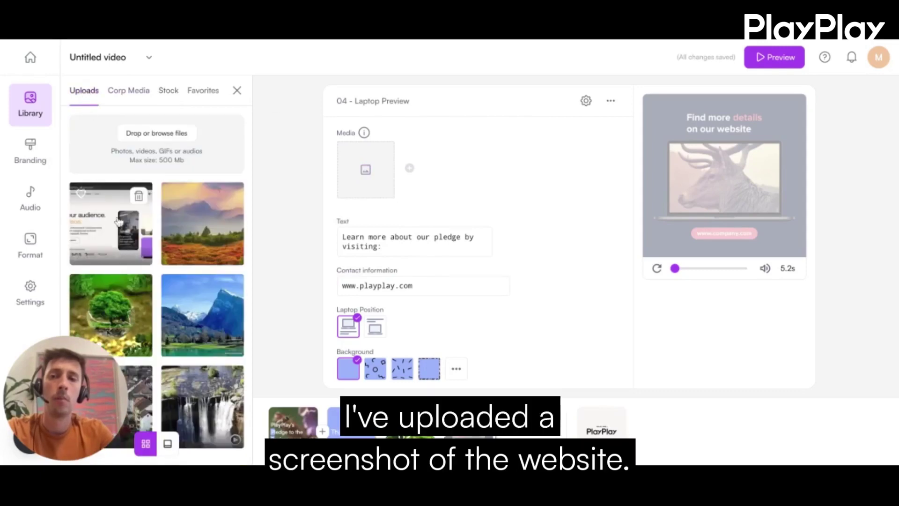
pyautogui.moveTo(115, 239); pyautogui.dragTo(370, 179)
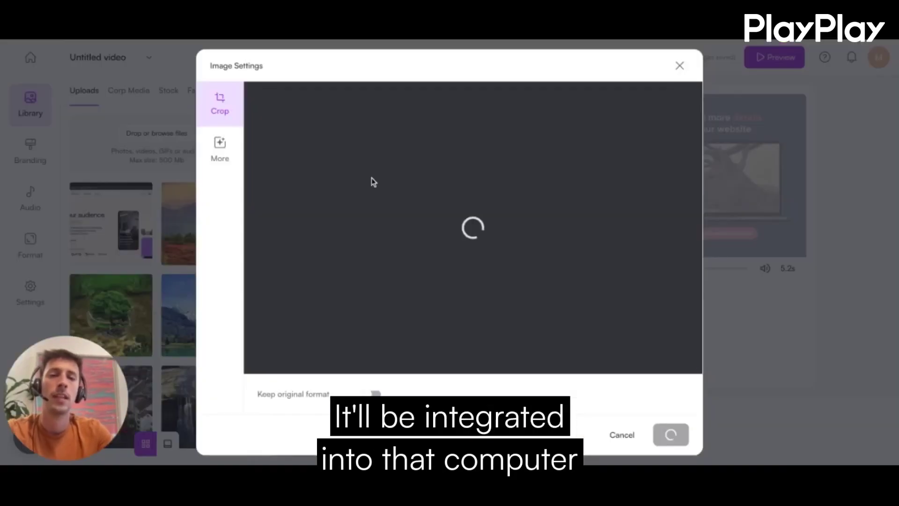
pyautogui.click(667, 436)
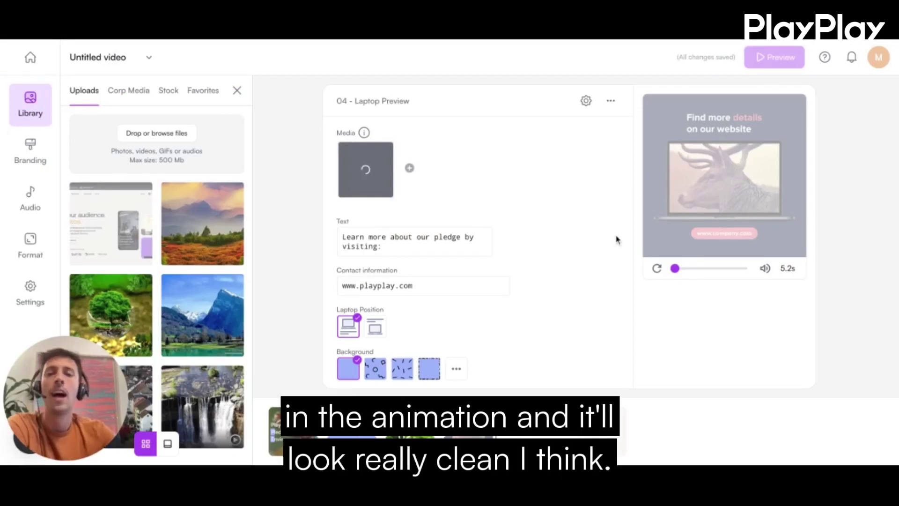
pyautogui.click(660, 269)
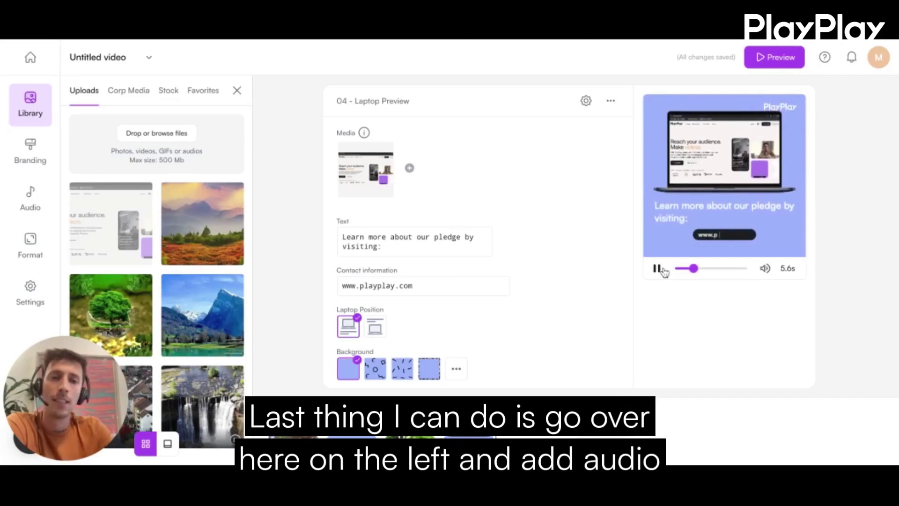
# Browse the Audio panel's music list, then bring up the Voice-over record or upload options.
pyautogui.click(21, 201)
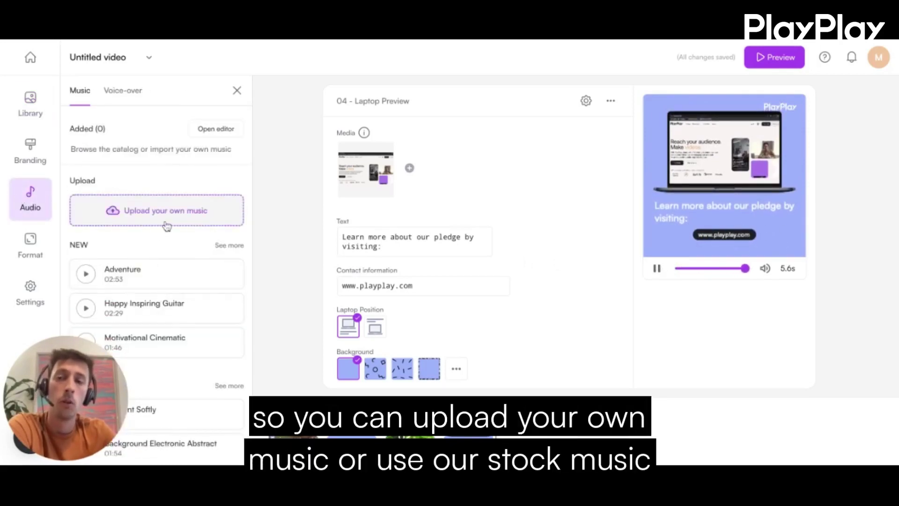
pyautogui.scroll(-5, 166, 227)
pyautogui.scroll(6, 166, 227)
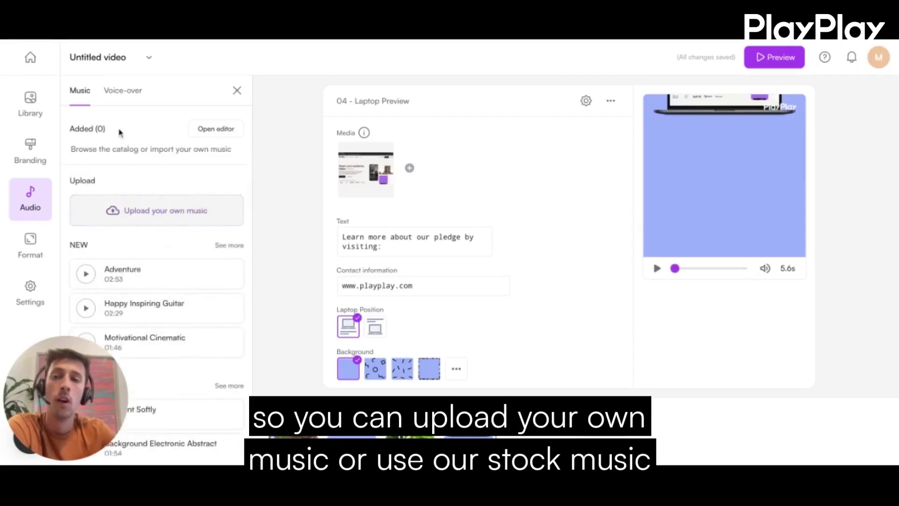
pyautogui.click(127, 98)
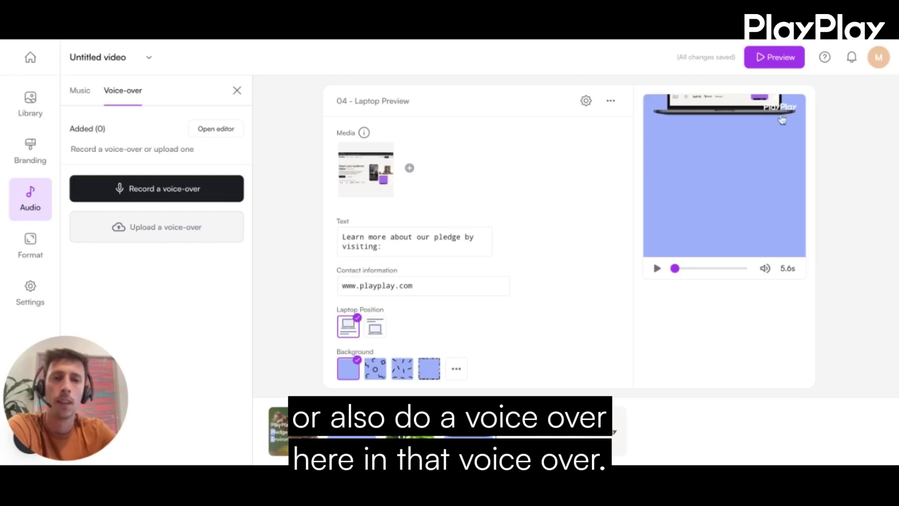
# Play the 22-second preview from the bee title 'PlayPlay's Pledge to the Environment'.
pyautogui.click(779, 56)
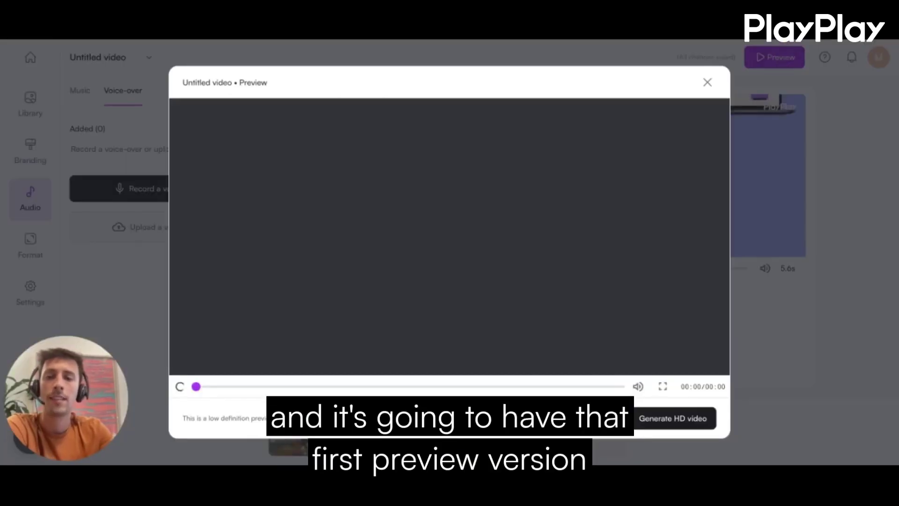
pyautogui.click(178, 387)
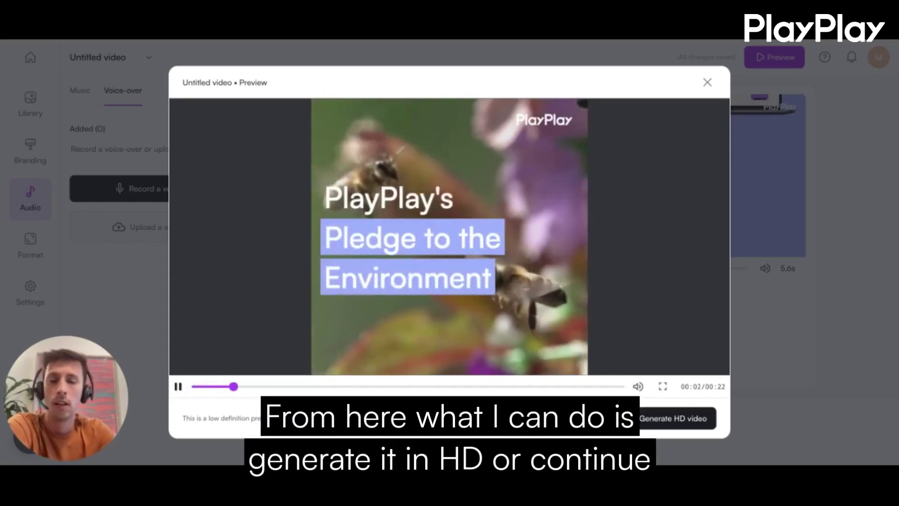